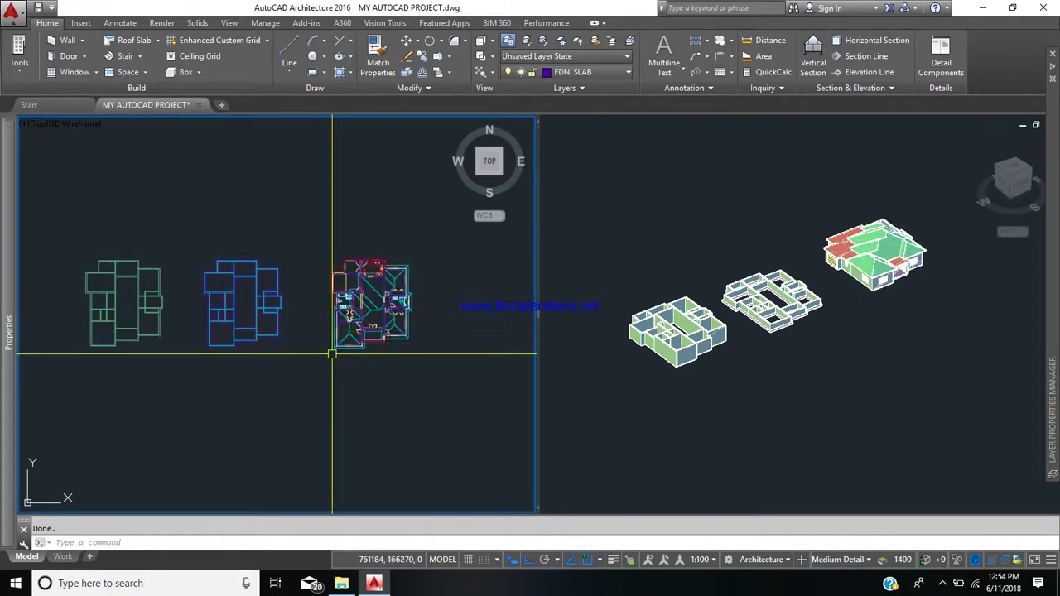
Step: Set the FDN. SLAB layer's color to yellow
{"action": "middle_click_drag", "start_coordinate": [325, 351], "coordinate": [317, 383]}
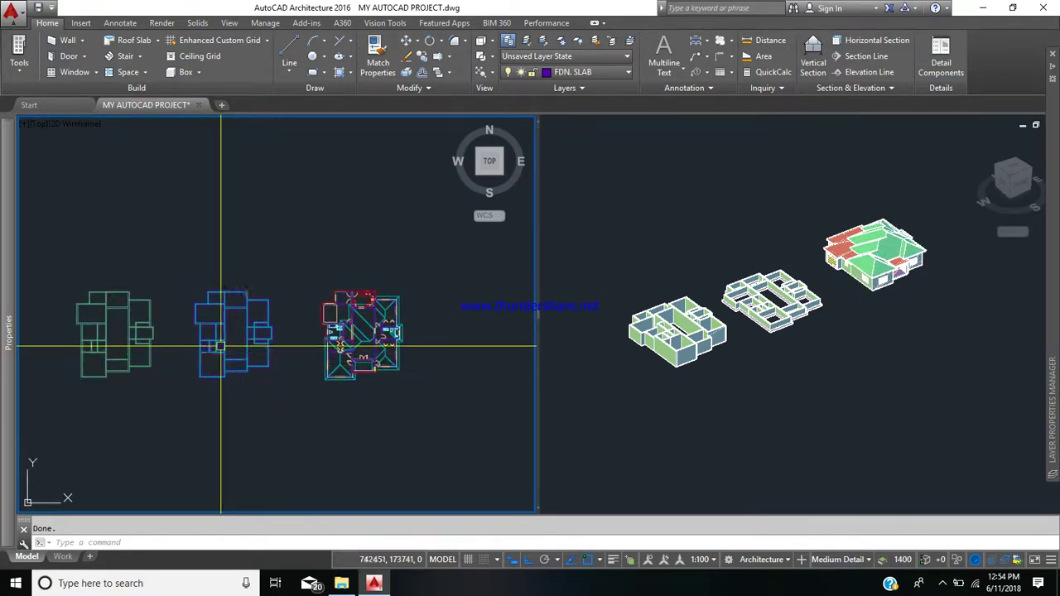
{"action": "scroll", "coordinate": [230, 347], "scroll_direction": "up", "scroll_amount": 2}
{"action": "scroll", "coordinate": [221, 343], "scroll_direction": "up", "scroll_amount": 1}
{"action": "scroll", "coordinate": [251, 342], "scroll_direction": "up", "scroll_amount": 1}
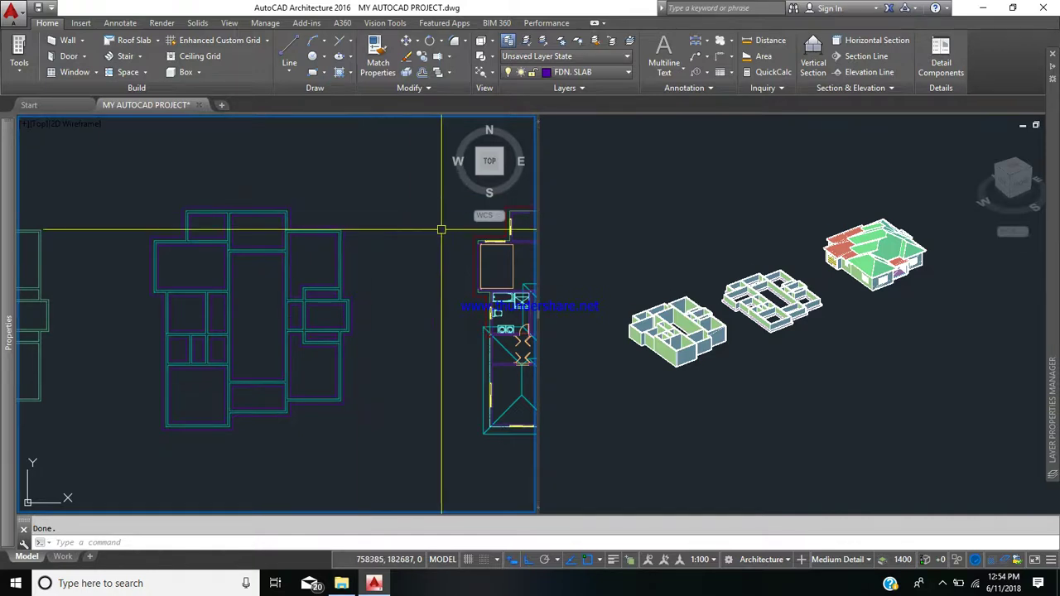
{"action": "left_click", "coordinate": [628, 73]}
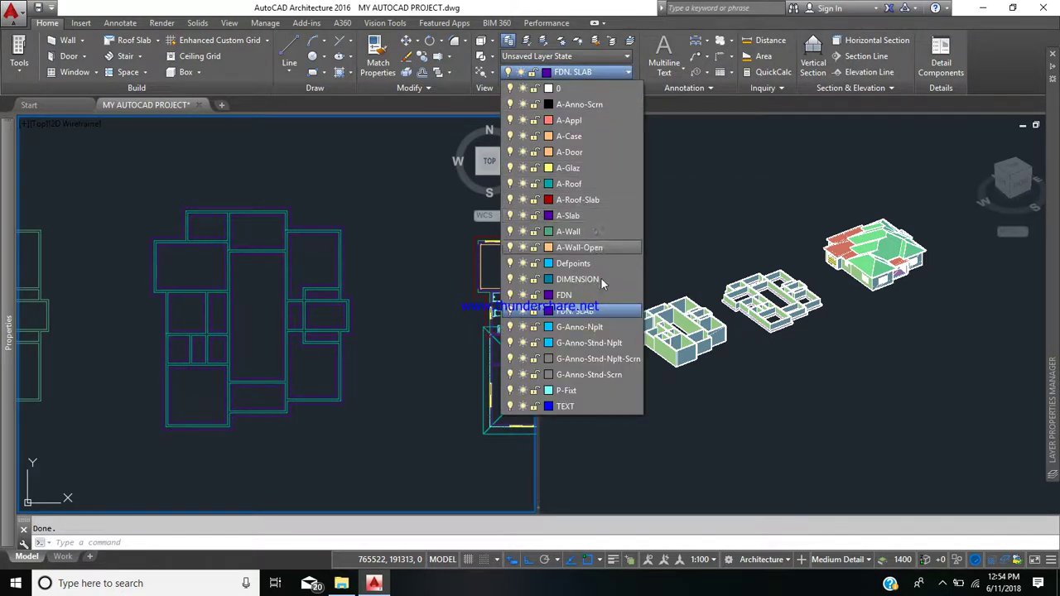
{"action": "left_click", "coordinate": [547, 313]}
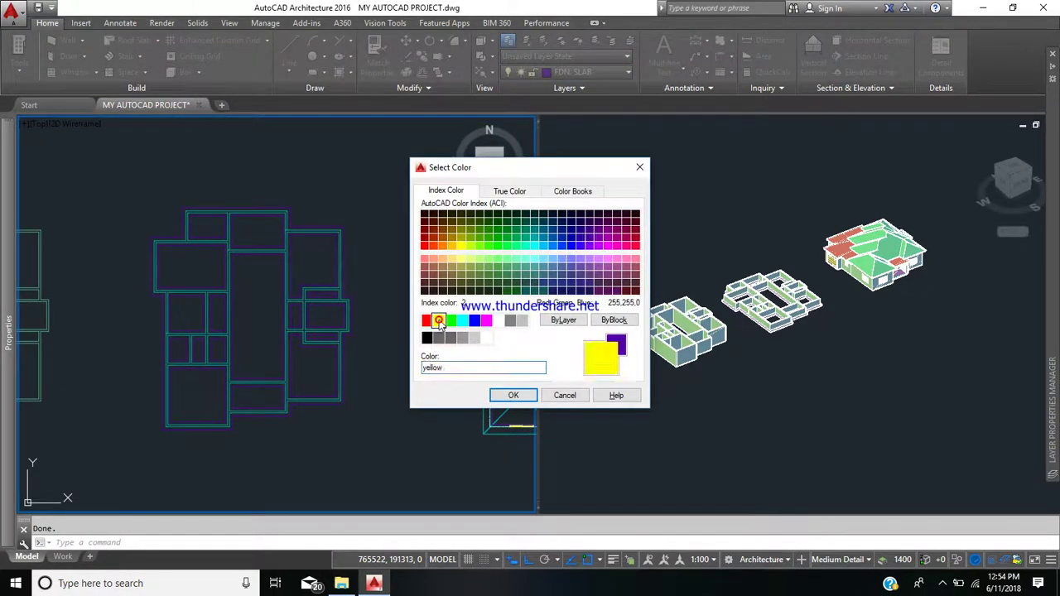
{"action": "left_click", "coordinate": [513, 395]}
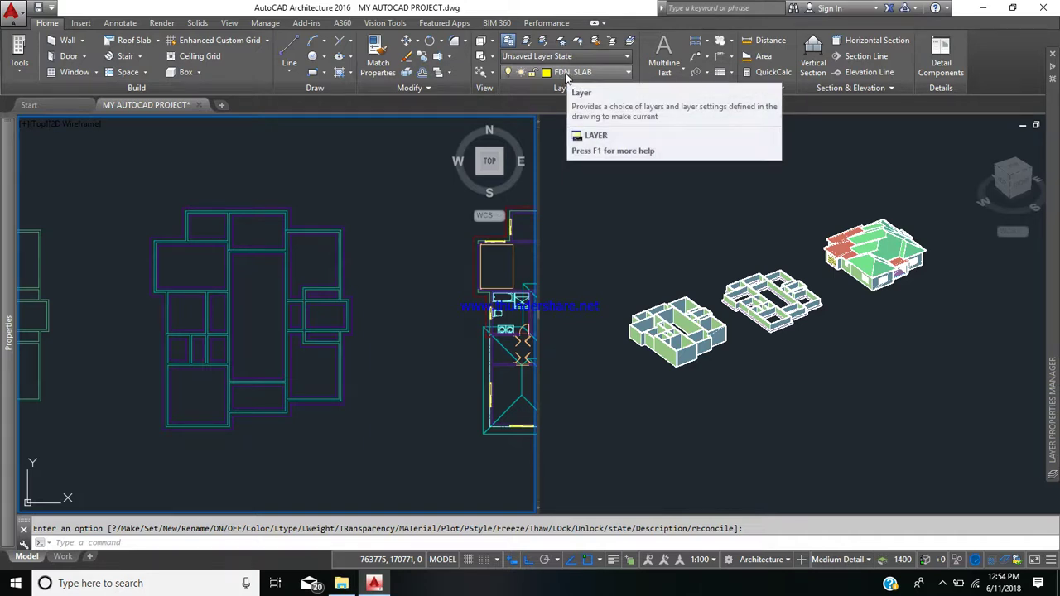
Step: Assign the foundation slab around the middle plan's walls to the FDN. SLAB layer
{"action": "scroll", "coordinate": [345, 236], "scroll_direction": "up", "scroll_amount": 5}
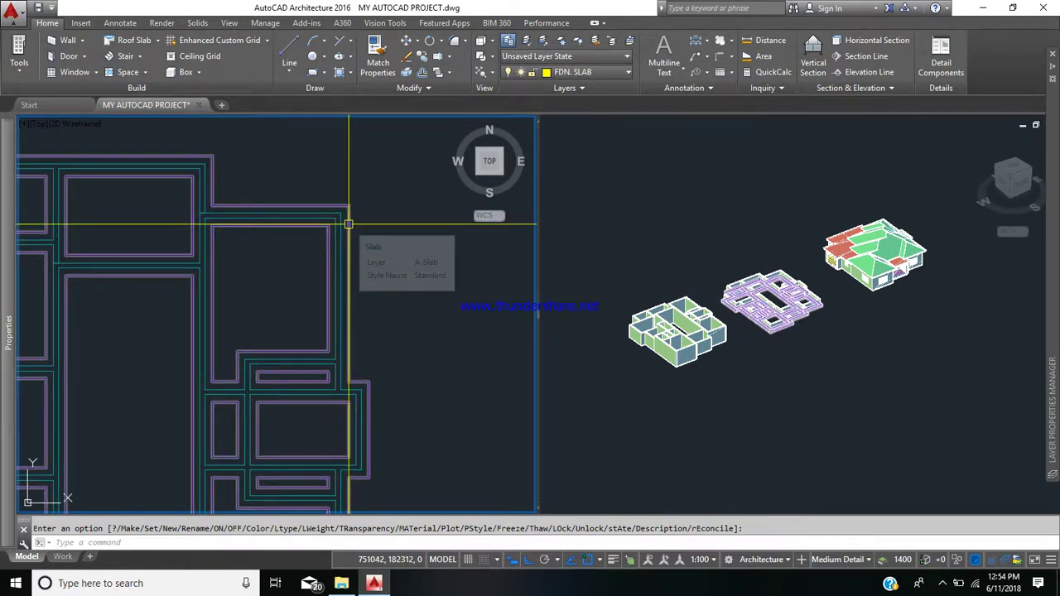
{"action": "left_click", "coordinate": [349, 223]}
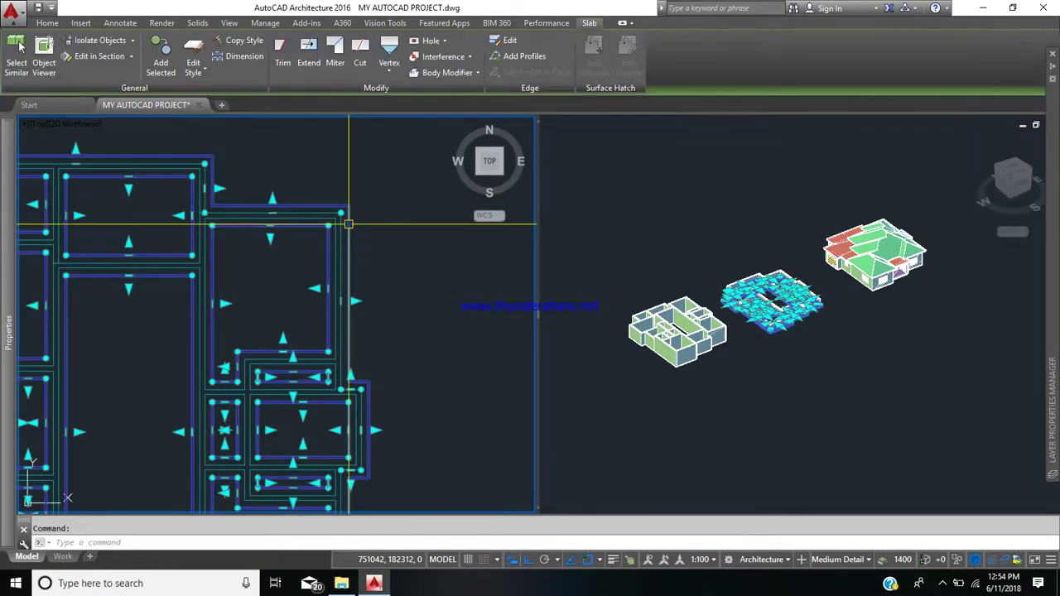
{"action": "mouse_move", "coordinate": [3, 236]}
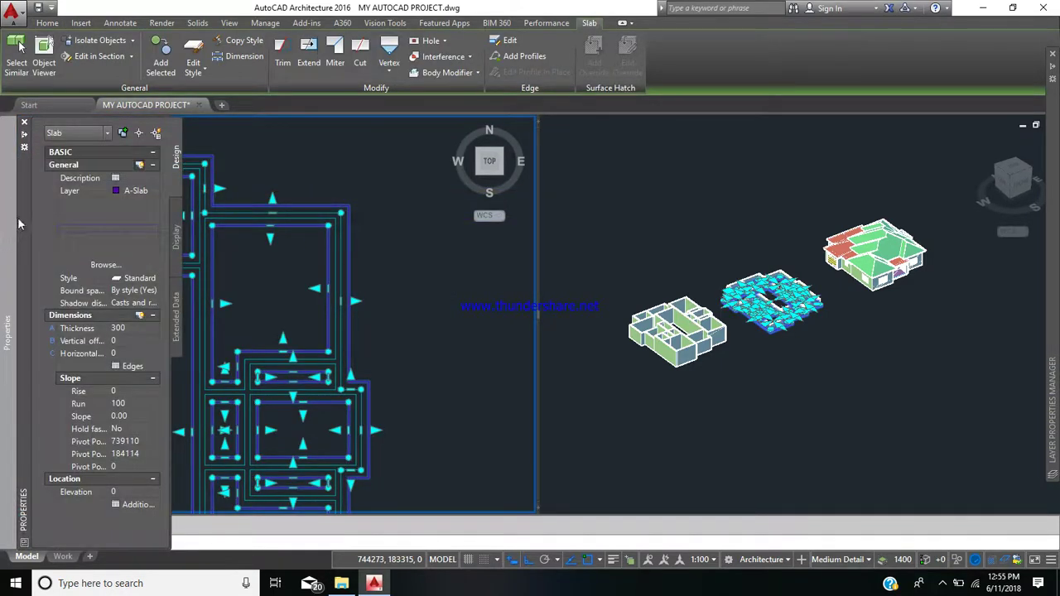
{"action": "left_click", "coordinate": [153, 192]}
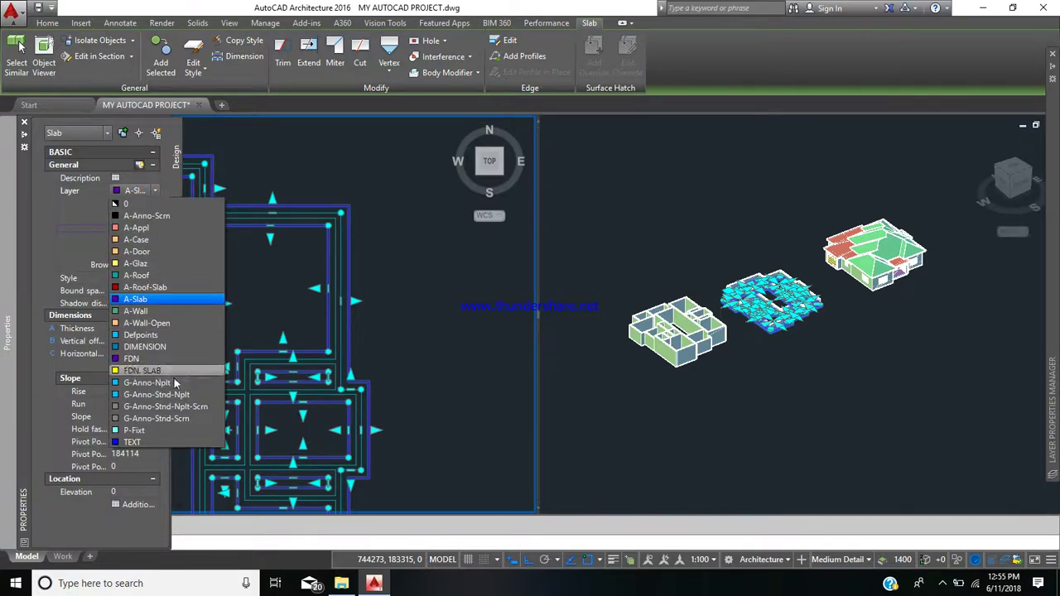
{"action": "left_click", "coordinate": [170, 371]}
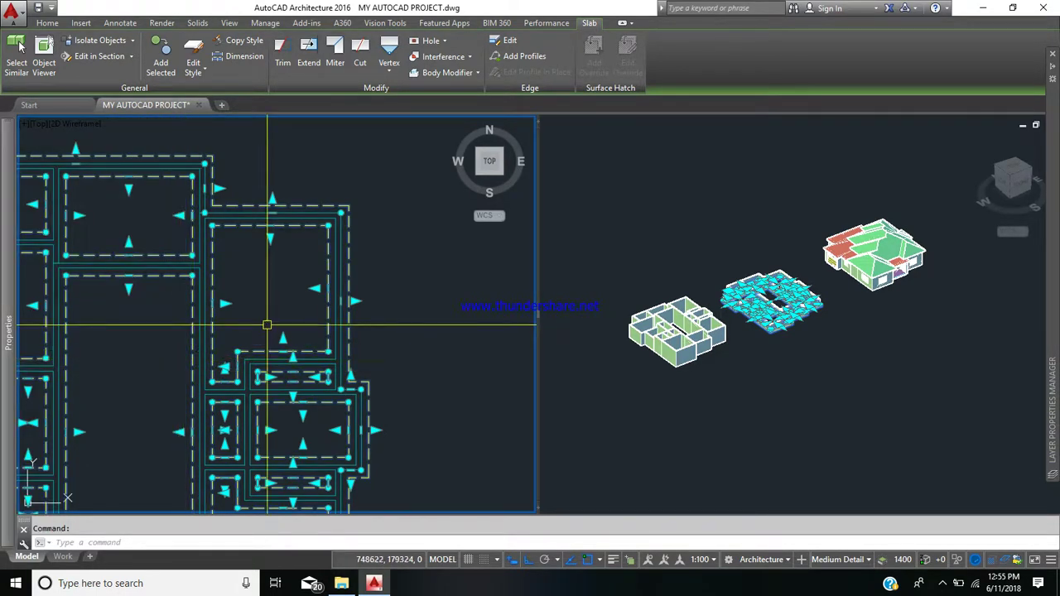
{"action": "key", "text": "Escape"}
Step: Copy the whole foundation plan, walls and slab, about 30500 units straight below the original
{"action": "scroll", "coordinate": [267, 324], "scroll_direction": "down", "scroll_amount": 3}
{"action": "mouse_move", "coordinate": [237, 386]}
{"action": "middle_mouse_down"}
{"action": "mouse_move", "coordinate": [263, 340]}
{"action": "mouse_move", "coordinate": [309, 332]}
{"action": "middle_mouse_up"}
{"action": "scroll", "coordinate": [277, 279], "scroll_direction": "up", "scroll_amount": 4}
{"action": "scroll", "coordinate": [276, 279], "scroll_direction": "down", "scroll_amount": 4}
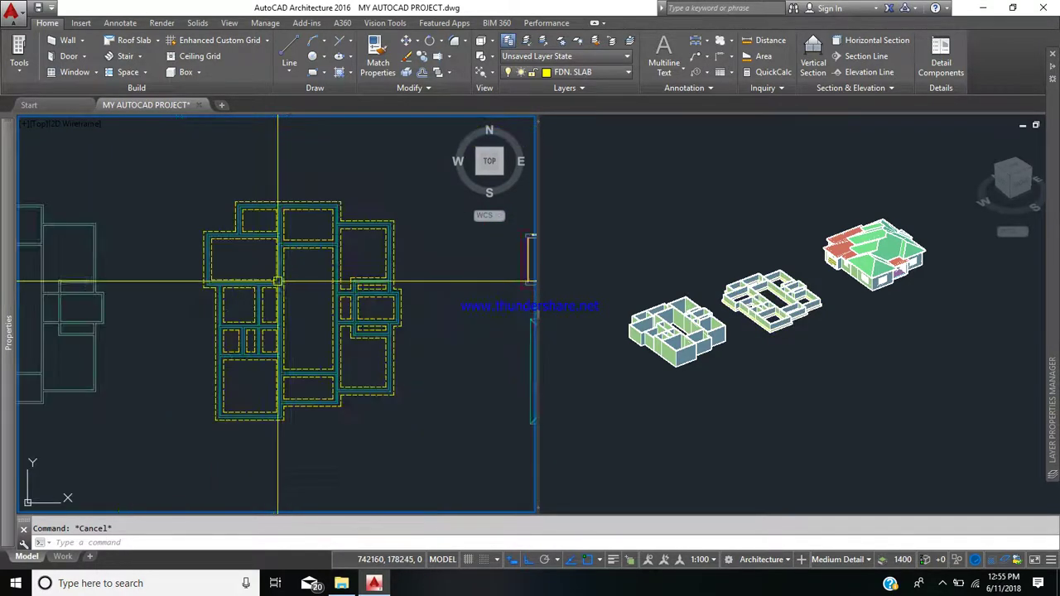
{"action": "middle_click_drag", "start_coordinate": [315, 296], "coordinate": [301, 312]}
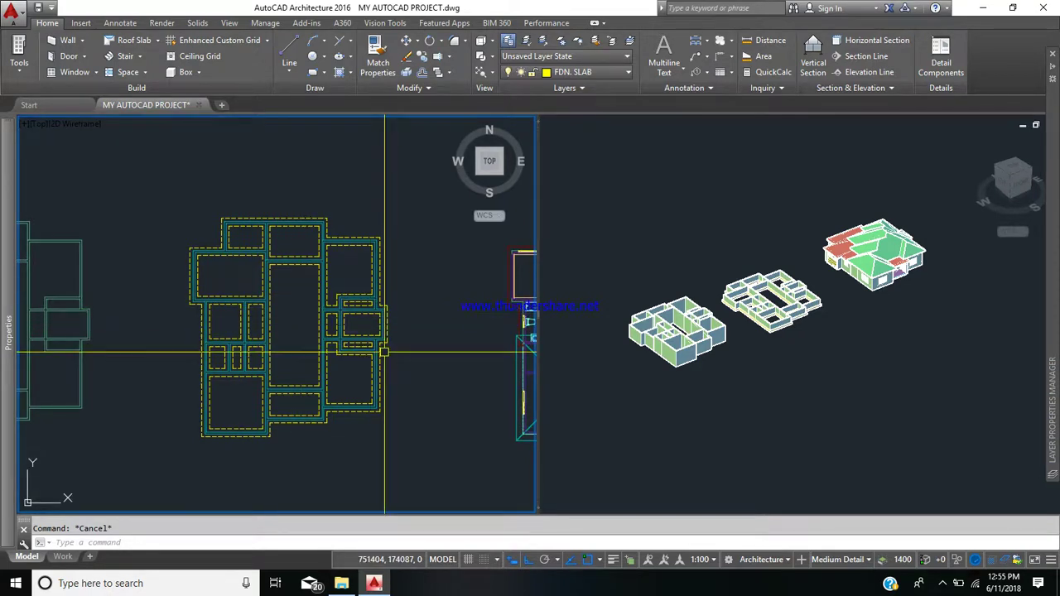
{"action": "middle_click_drag", "start_coordinate": [334, 403], "coordinate": [331, 377]}
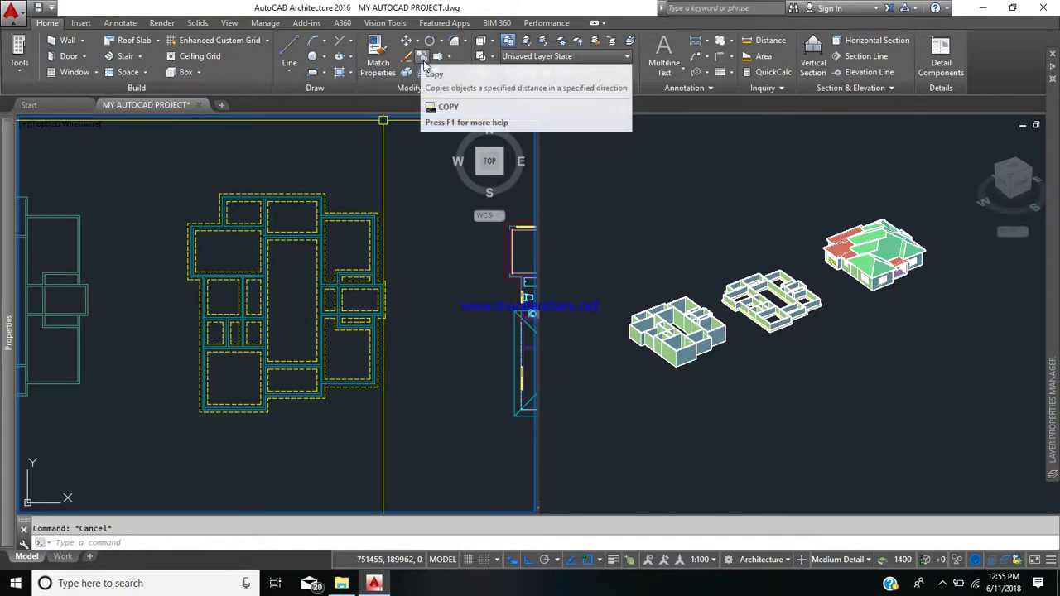
{"action": "left_click", "coordinate": [163, 174]}
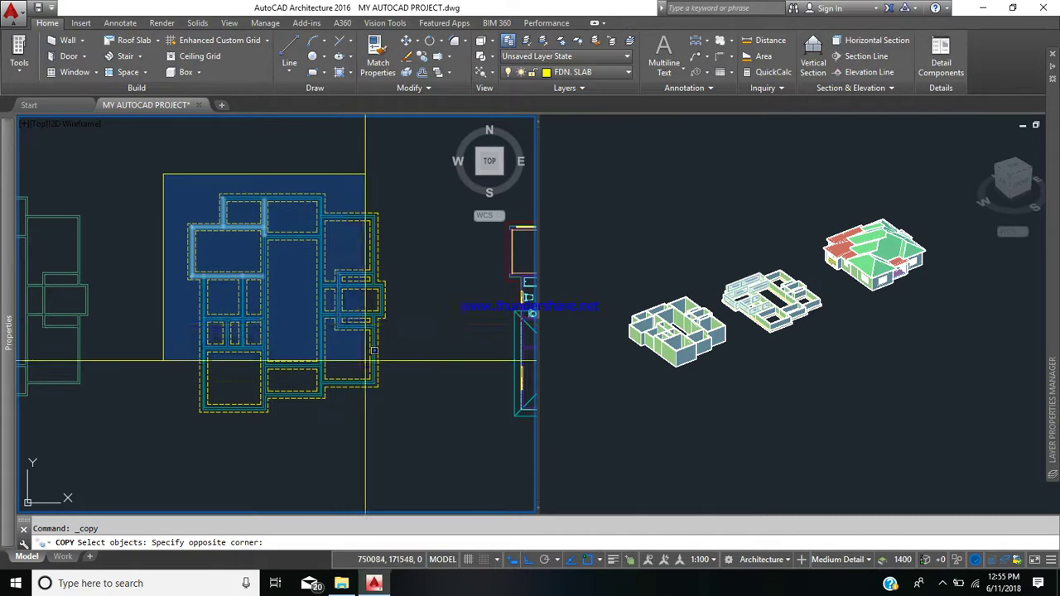
{"action": "left_click", "coordinate": [409, 438]}
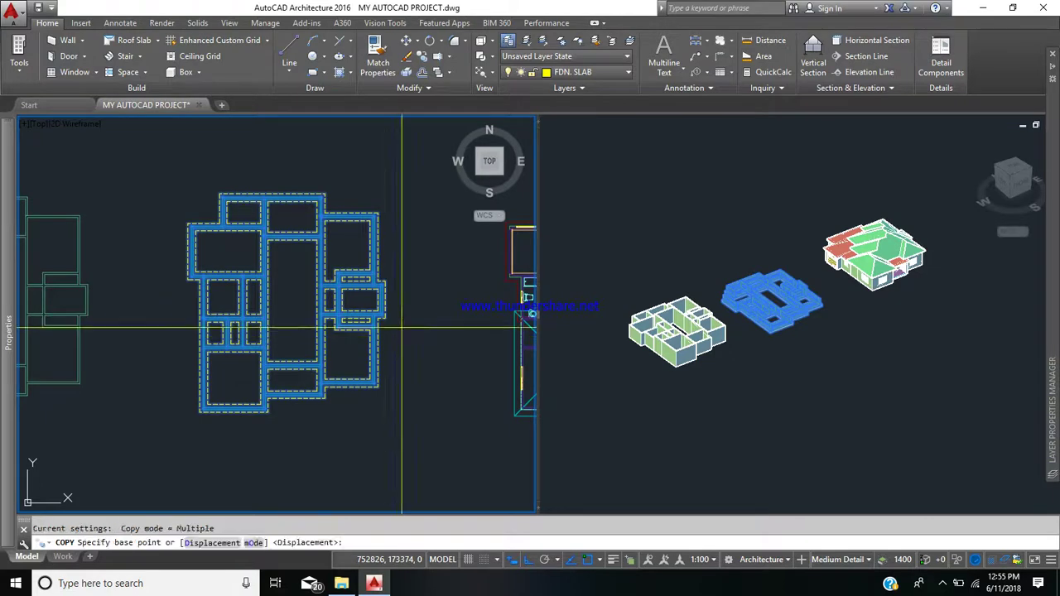
{"action": "left_click", "coordinate": [429, 313]}
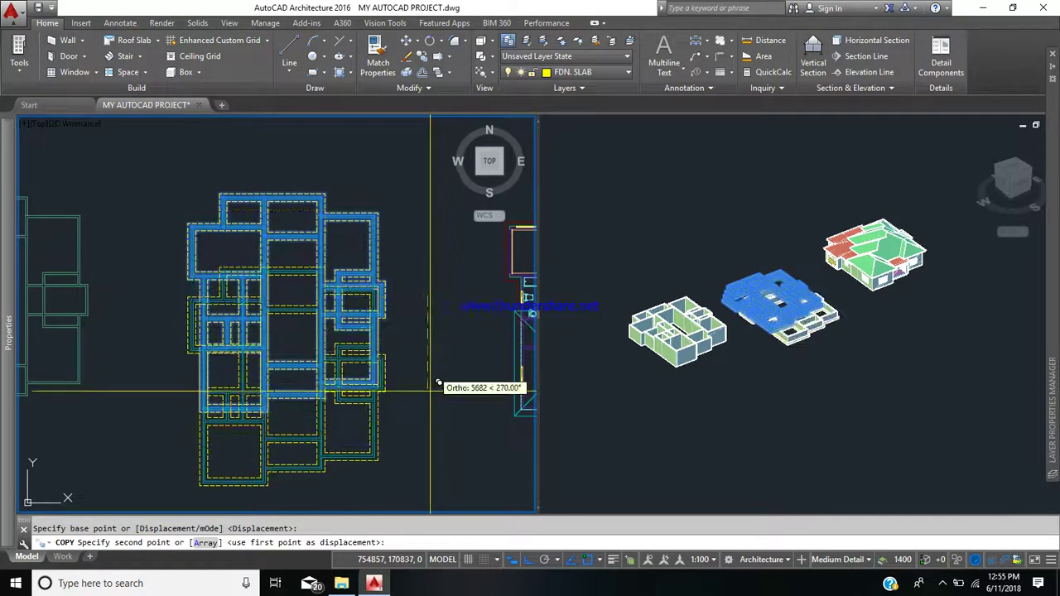
{"action": "scroll", "coordinate": [430, 390], "scroll_direction": "down", "scroll_amount": 2}
{"action": "middle_click_drag", "start_coordinate": [426, 345], "coordinate": [418, 208]}
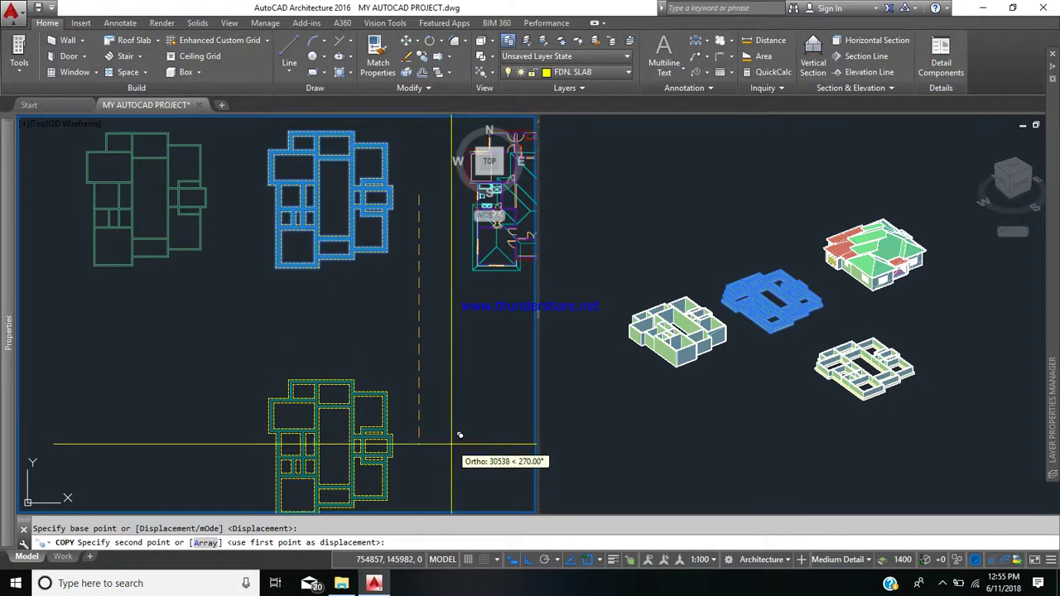
{"action": "left_click", "coordinate": [451, 445]}
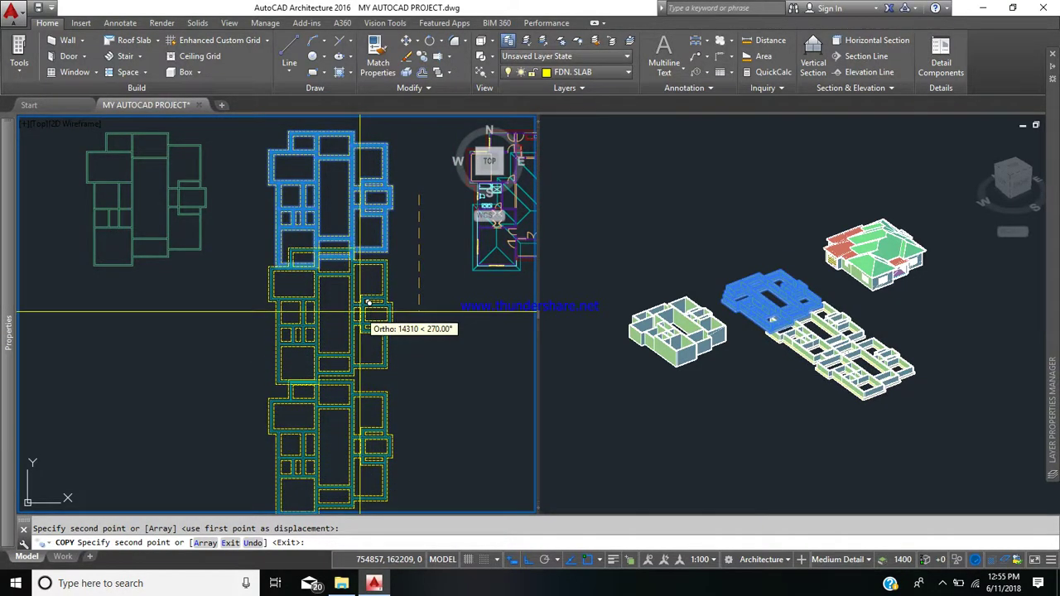
{"action": "key", "text": "Escape"}
Step: Examine the copied foundation in the plan view and alongside the other models in the 3D view
{"action": "middle_click_drag", "start_coordinate": [366, 421], "coordinate": [338, 301]}
{"action": "scroll", "coordinate": [338, 302], "scroll_direction": "up", "scroll_amount": 3}
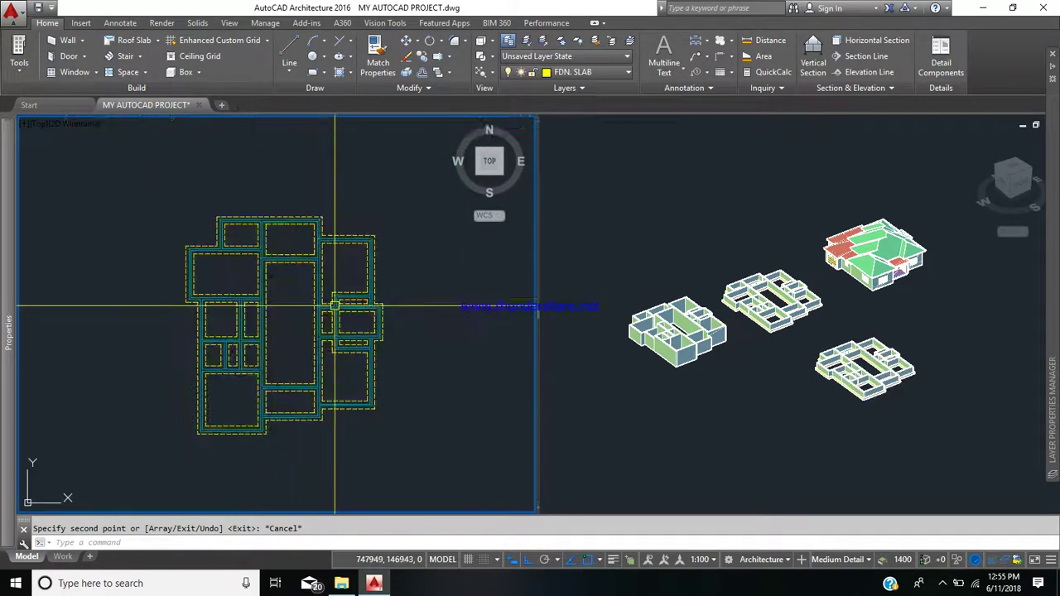
{"action": "scroll", "coordinate": [334, 303], "scroll_direction": "up", "scroll_amount": 2}
{"action": "scroll", "coordinate": [334, 303], "scroll_direction": "down", "scroll_amount": 2}
{"action": "middle_click_drag", "start_coordinate": [334, 303], "coordinate": [323, 282]}
{"action": "left_click", "coordinate": [716, 356]}
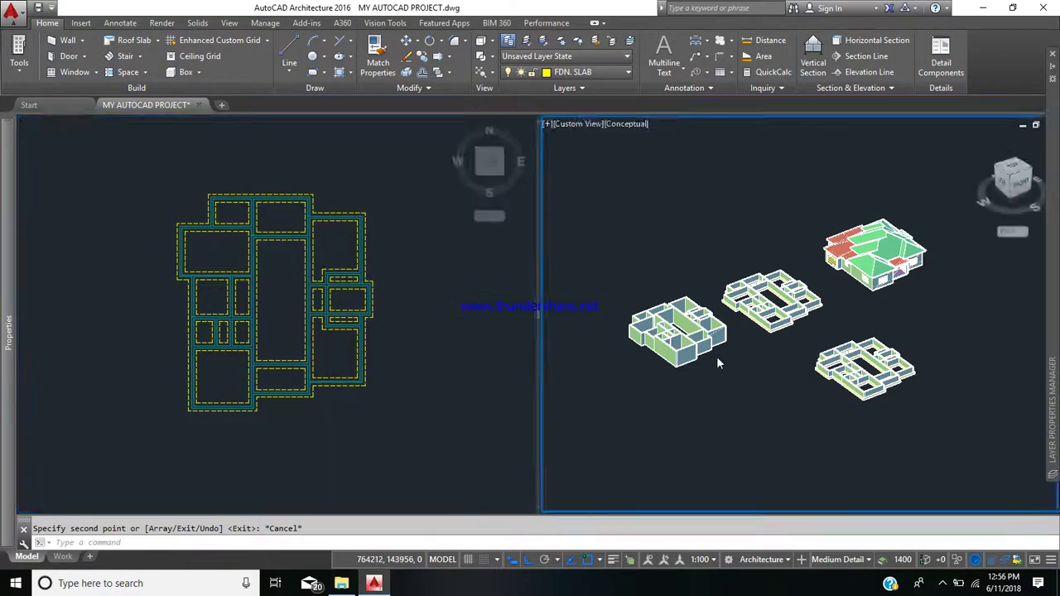
{"action": "scroll", "coordinate": [828, 372], "scroll_direction": "up", "scroll_amount": 5}
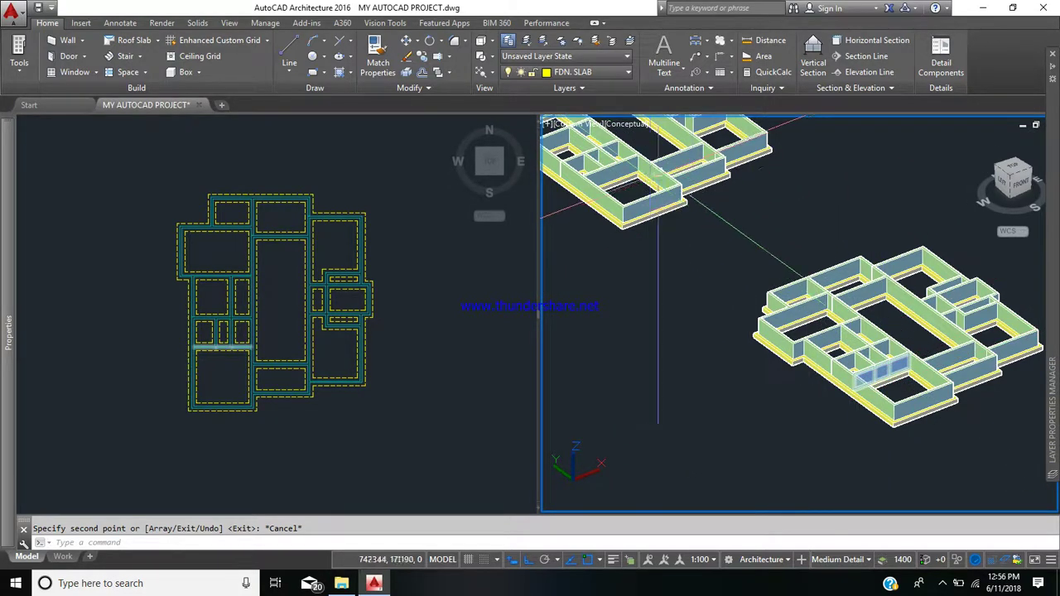
{"action": "scroll", "coordinate": [683, 220], "scroll_direction": "down", "scroll_amount": 3}
{"action": "scroll", "coordinate": [679, 218], "scroll_direction": "down", "scroll_amount": 2}
{"action": "middle_click_drag", "start_coordinate": [680, 219], "coordinate": [679, 289]}
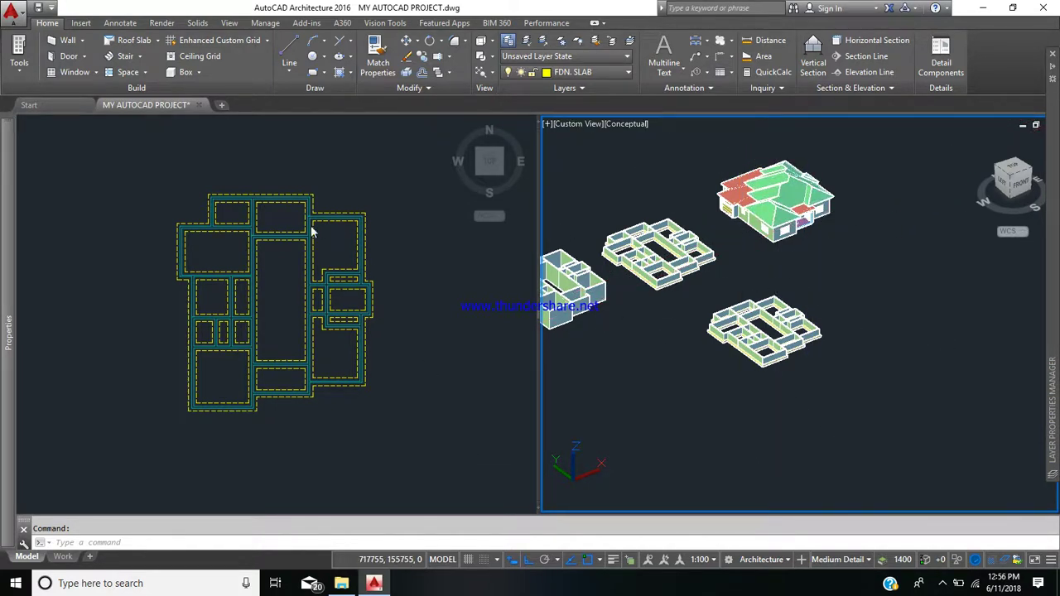
Step: Explode all walls and the slab of the copied foundation plan
{"action": "left_click", "coordinate": [165, 183]}
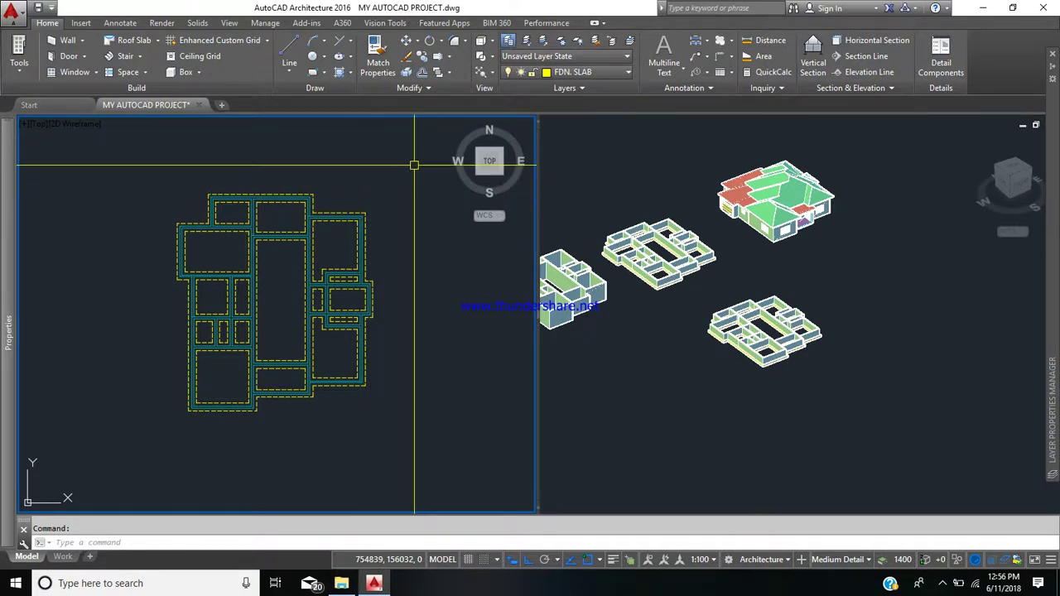
{"action": "left_click", "coordinate": [406, 73]}
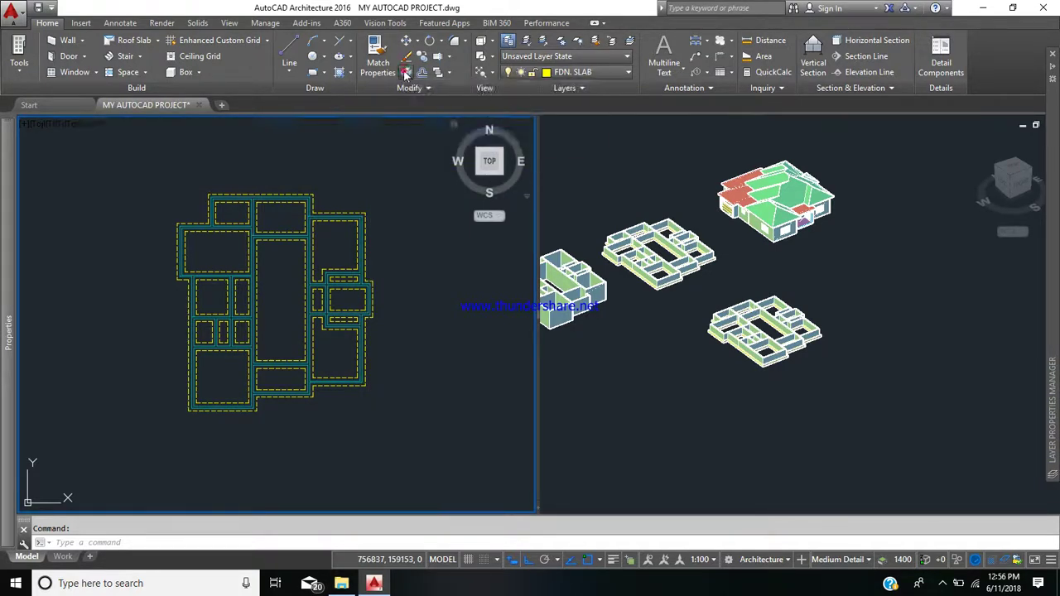
{"action": "left_click", "coordinate": [423, 447]}
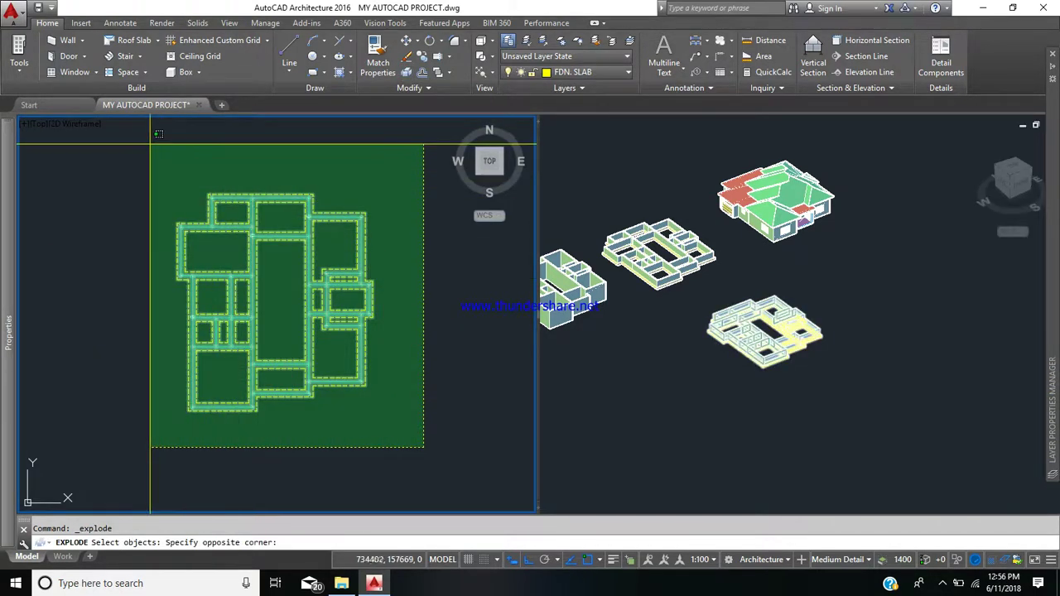
{"action": "left_click", "coordinate": [150, 145]}
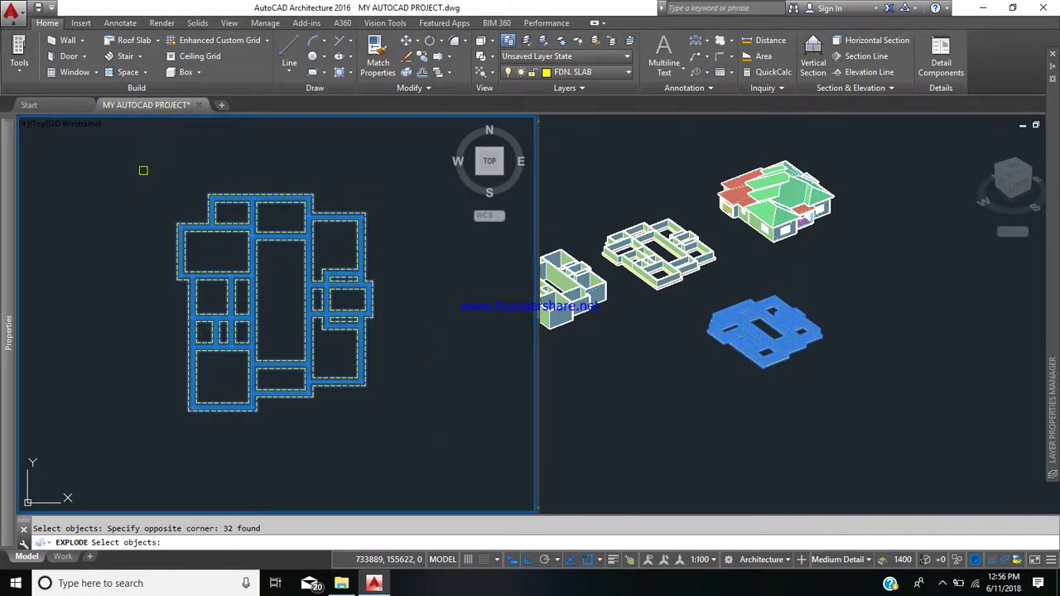
{"action": "key", "text": "Return"}
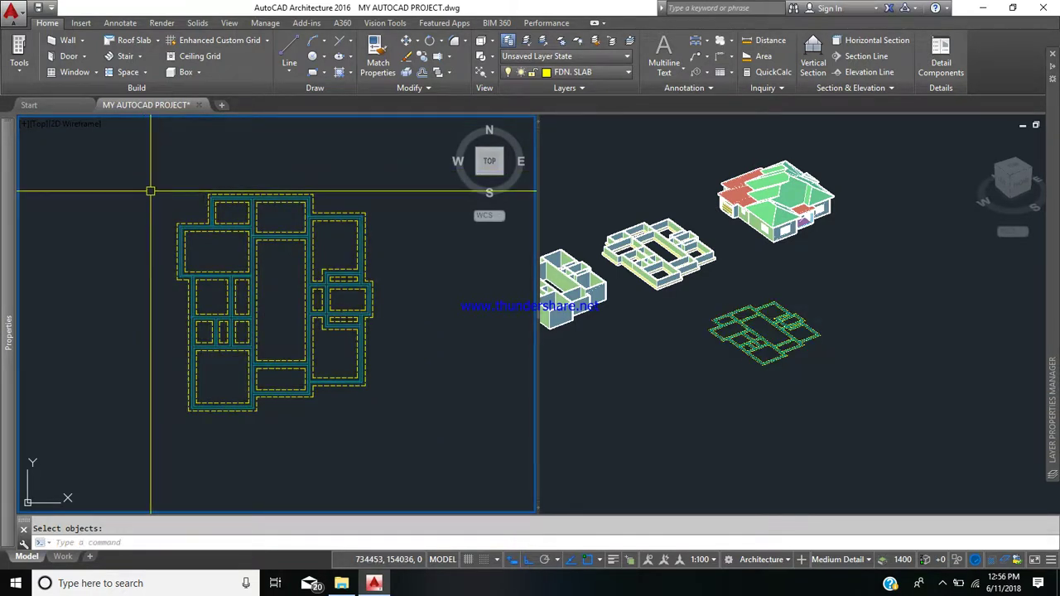
Step: Examine the exploded foundation copy in the 3D view and compare it with the other plans
{"action": "left_click", "coordinate": [662, 397]}
{"action": "scroll", "coordinate": [737, 327], "scroll_direction": "up", "scroll_amount": 5}
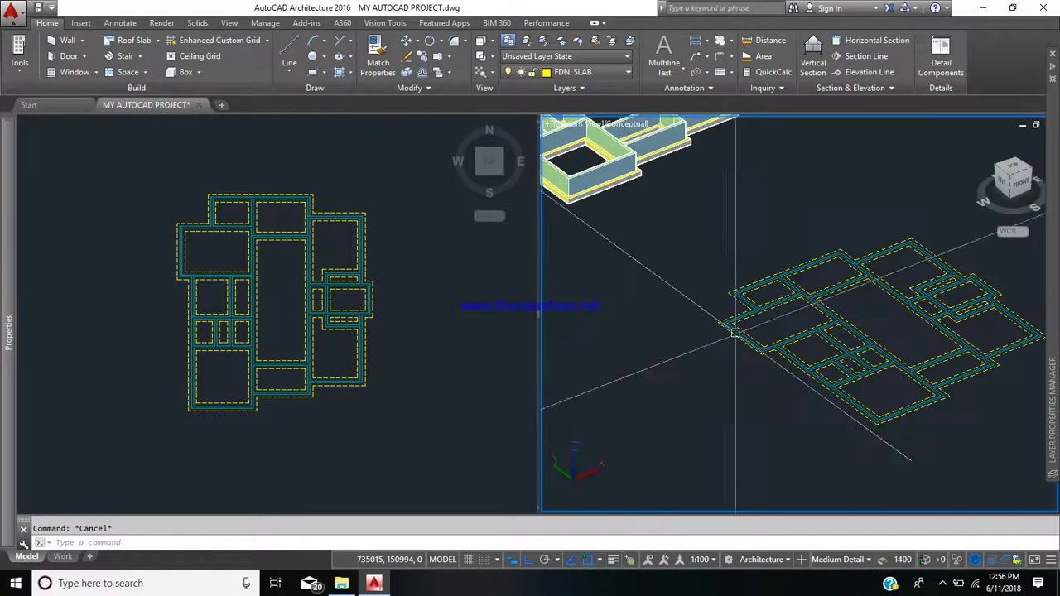
{"action": "scroll", "coordinate": [741, 282], "scroll_direction": "down", "scroll_amount": 6}
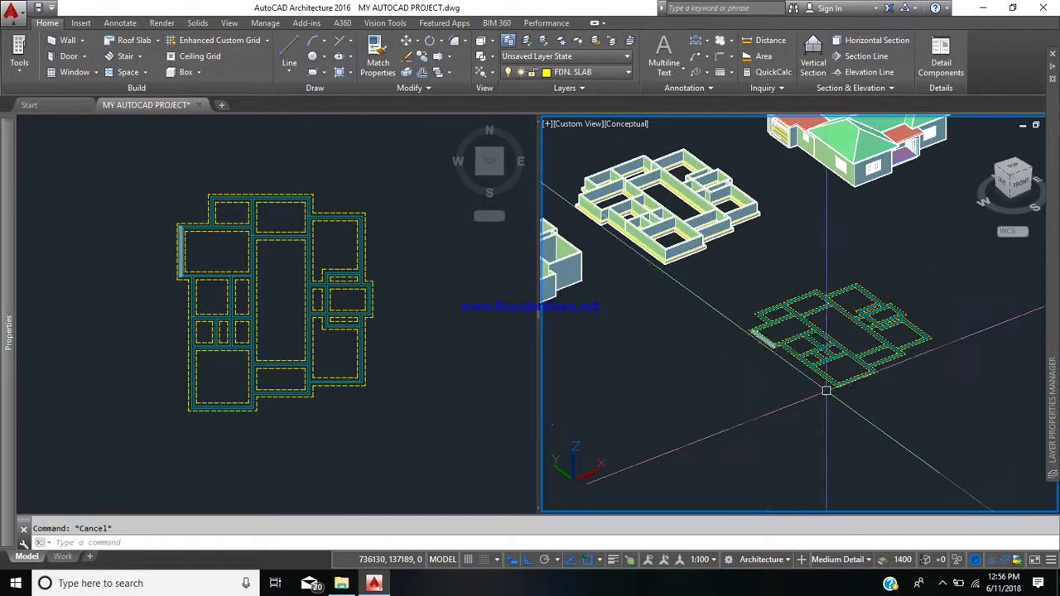
{"action": "scroll", "coordinate": [831, 376], "scroll_direction": "up", "scroll_amount": 2}
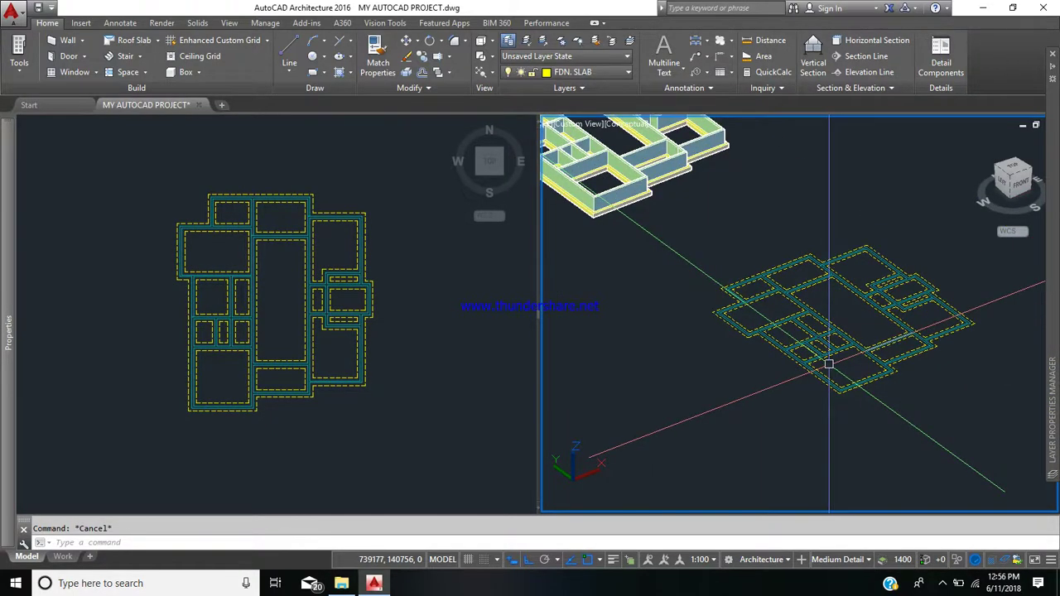
{"action": "scroll", "coordinate": [824, 370], "scroll_direction": "up", "scroll_amount": 3}
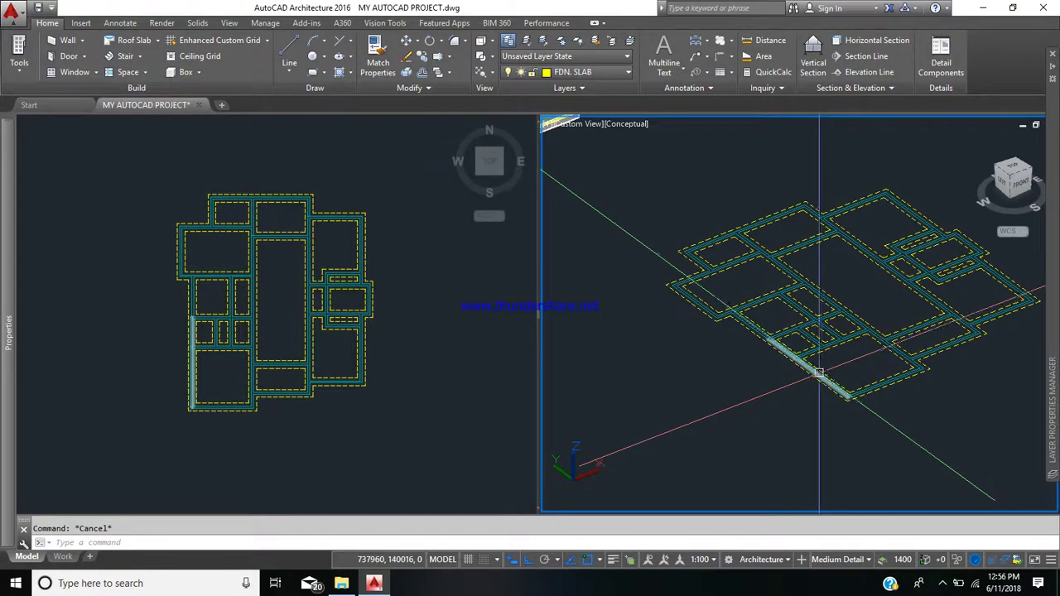
{"action": "left_click", "coordinate": [330, 416]}
{"action": "scroll", "coordinate": [336, 406], "scroll_direction": "down", "scroll_amount": 3}
{"action": "middle_click_drag", "start_coordinate": [405, 397], "coordinate": [350, 415]}
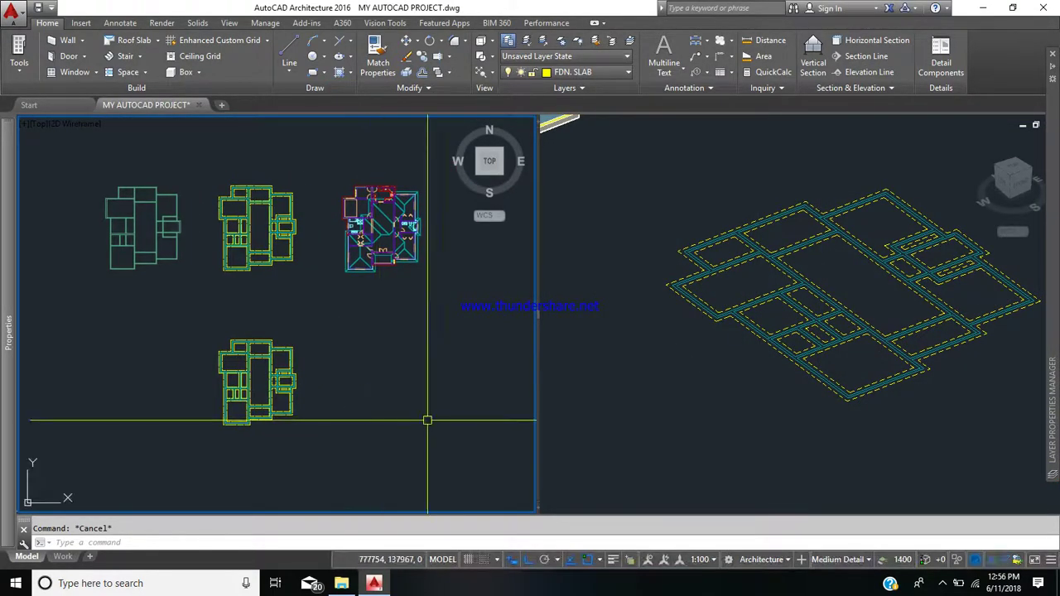
{"action": "left_click", "coordinate": [577, 420]}
{"action": "scroll", "coordinate": [651, 386], "scroll_direction": "down", "scroll_amount": 5}
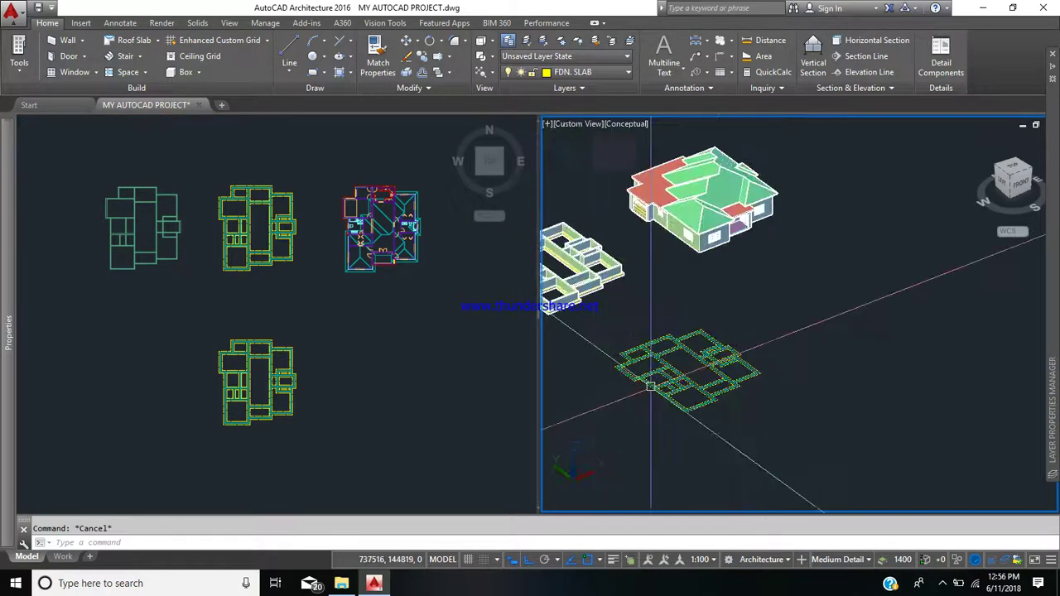
{"action": "left_click", "coordinate": [401, 403]}
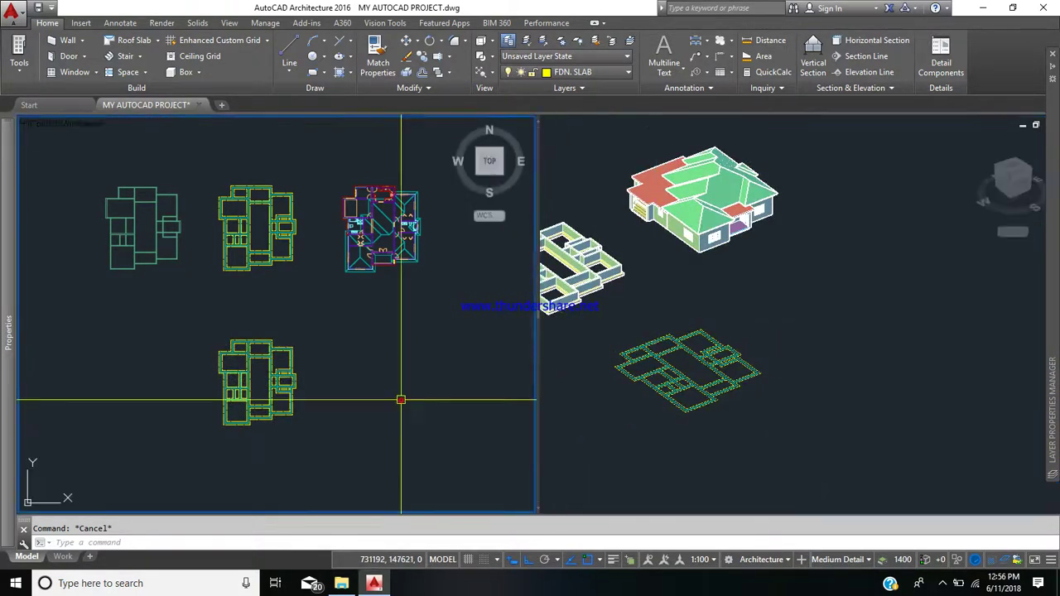
{"action": "scroll", "coordinate": [280, 387], "scroll_direction": "up", "scroll_amount": 2}
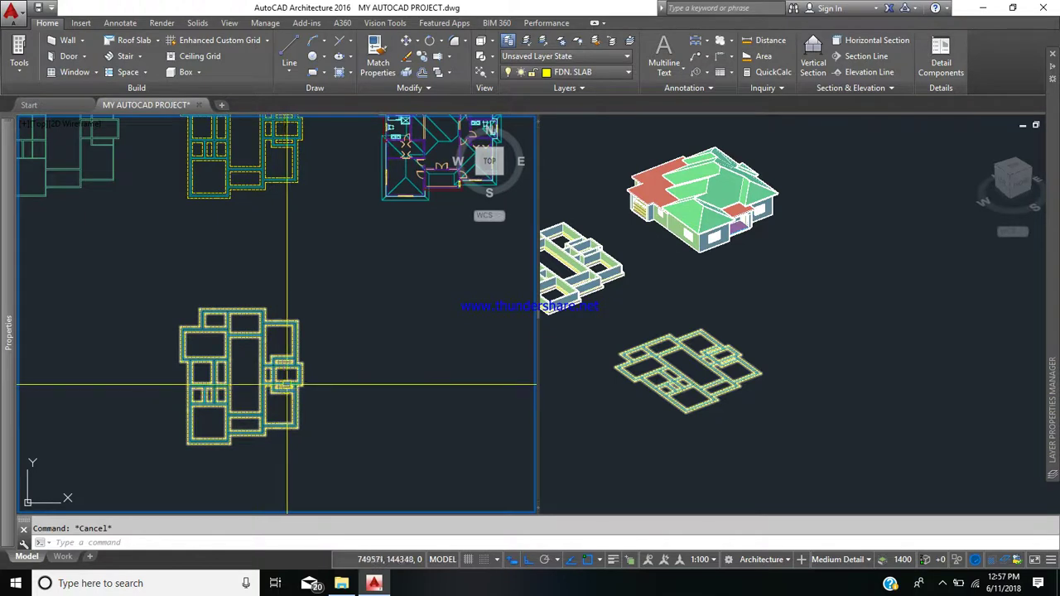
Step: Examine the exploded foundation copy and the house floor plan in the plan view
{"action": "middle_click_drag", "start_coordinate": [258, 364], "coordinate": [235, 365]}
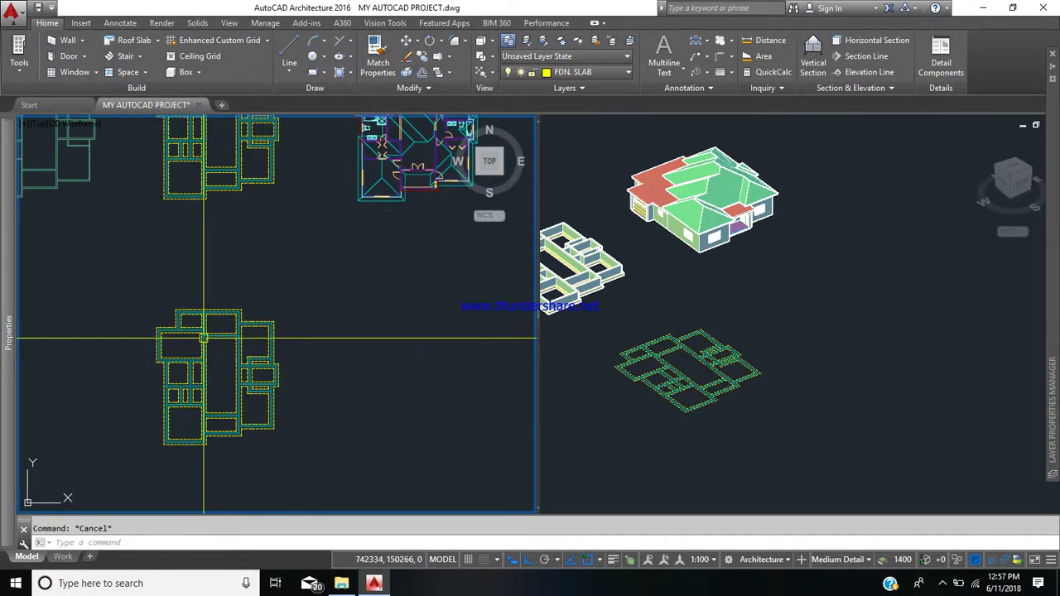
{"action": "scroll", "coordinate": [225, 335], "scroll_direction": "up", "scroll_amount": 5}
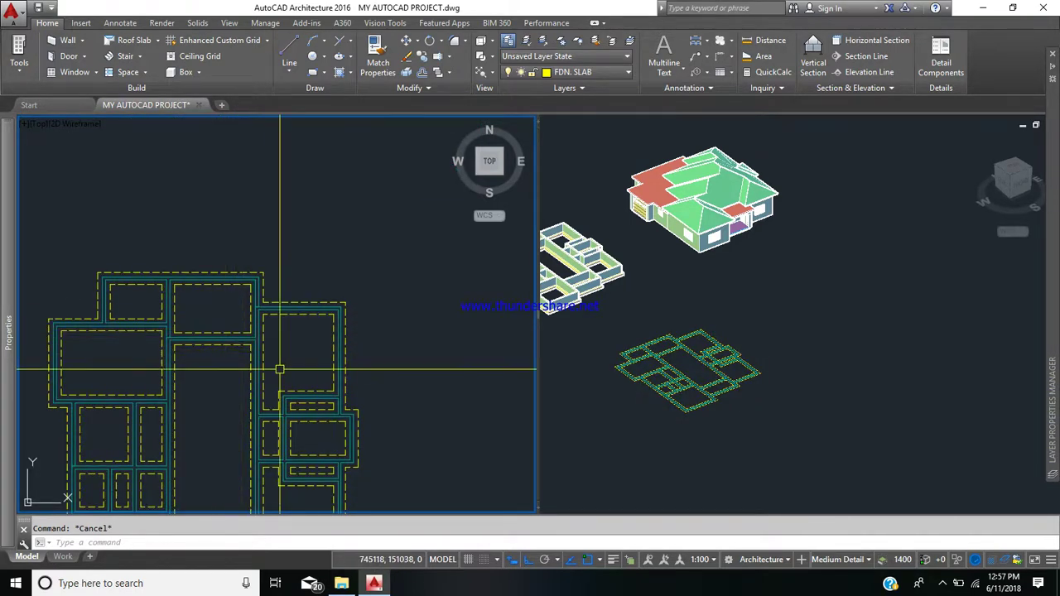
{"action": "scroll", "coordinate": [281, 384], "scroll_direction": "down", "scroll_amount": 4}
{"action": "middle_click_drag", "start_coordinate": [281, 383], "coordinate": [284, 394]}
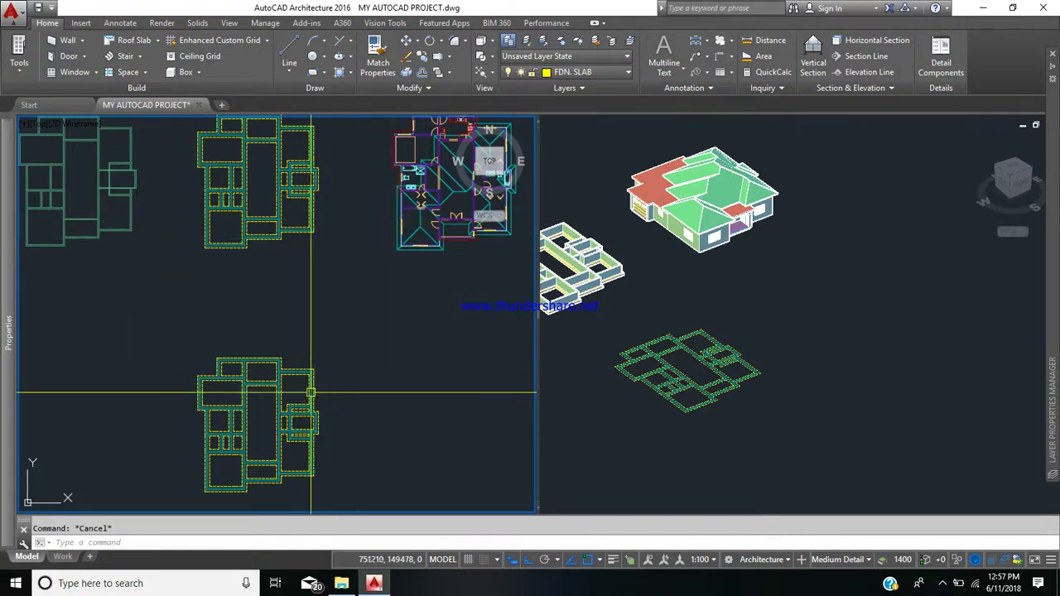
{"action": "scroll", "coordinate": [311, 389], "scroll_direction": "up", "scroll_amount": 3}
{"action": "scroll", "coordinate": [311, 387], "scroll_direction": "down", "scroll_amount": 3}
{"action": "middle_click_drag", "start_coordinate": [312, 385], "coordinate": [249, 386]}
{"action": "mouse_move", "coordinate": [395, 361]}
{"action": "middle_mouse_down"}
{"action": "mouse_move", "coordinate": [311, 406]}
{"action": "mouse_move", "coordinate": [286, 452]}
{"action": "middle_mouse_up"}
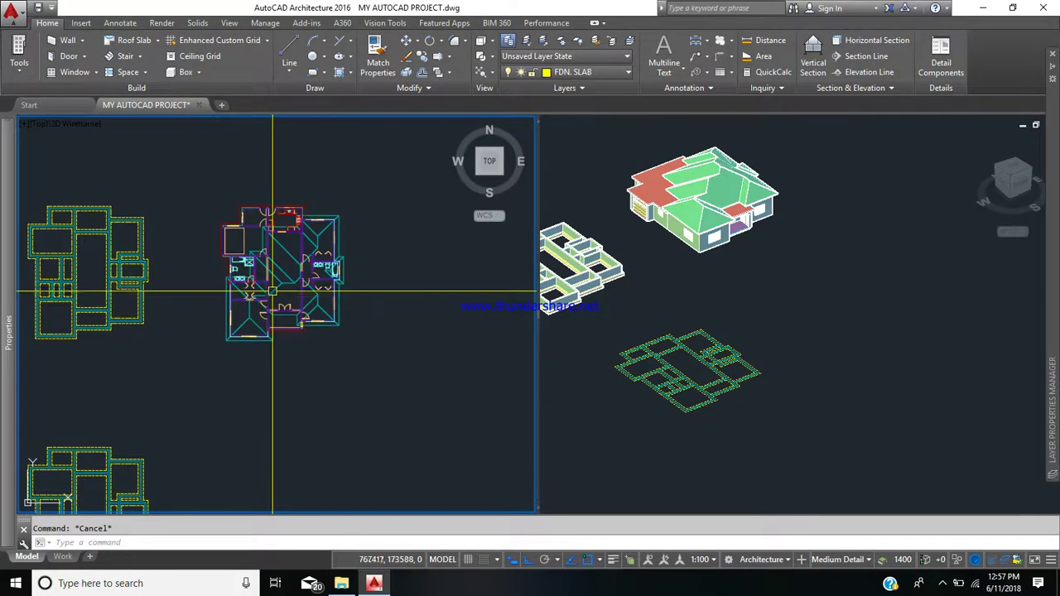
{"action": "scroll", "coordinate": [273, 289], "scroll_direction": "up", "scroll_amount": 4}
{"action": "scroll", "coordinate": [273, 292], "scroll_direction": "down", "scroll_amount": 2}
{"action": "middle_click_drag", "start_coordinate": [272, 290], "coordinate": [263, 339]}
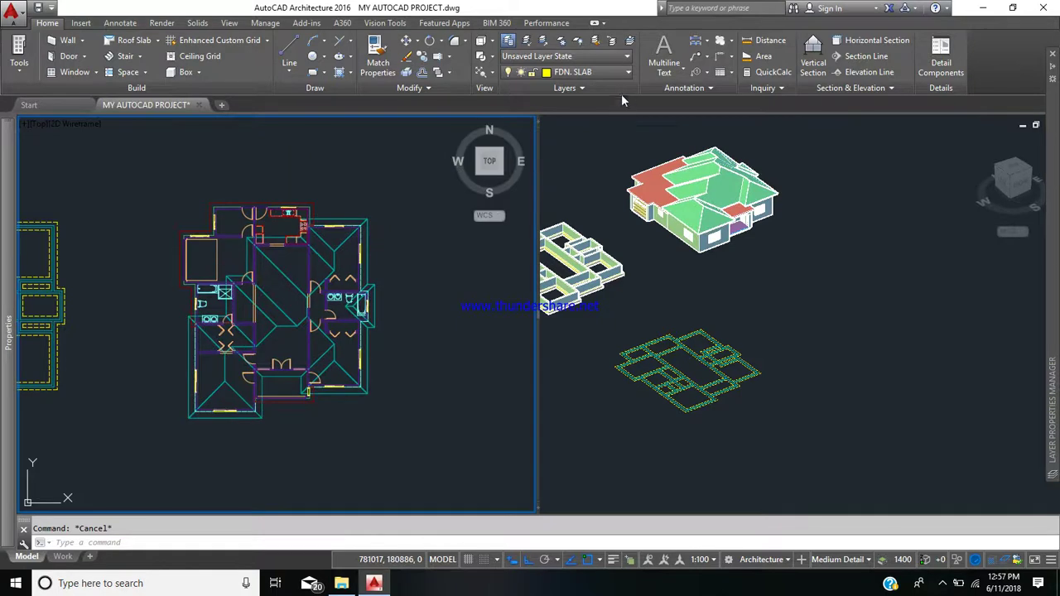
Step: Turn off the A-Roof, A-Roof-Slab and A-Slab layers
{"action": "left_click", "coordinate": [627, 73]}
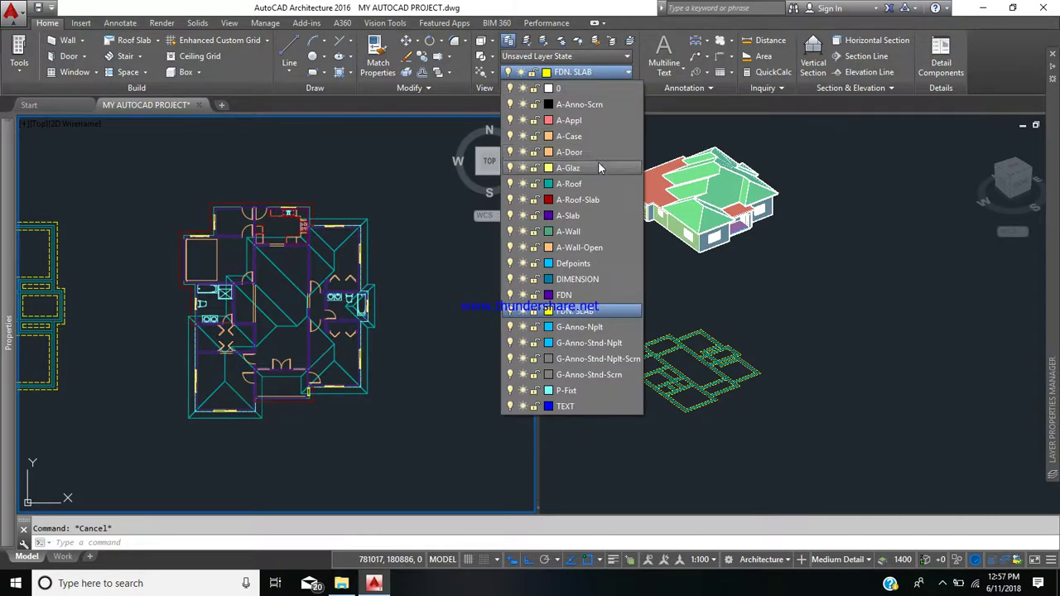
{"action": "left_click", "coordinate": [510, 184]}
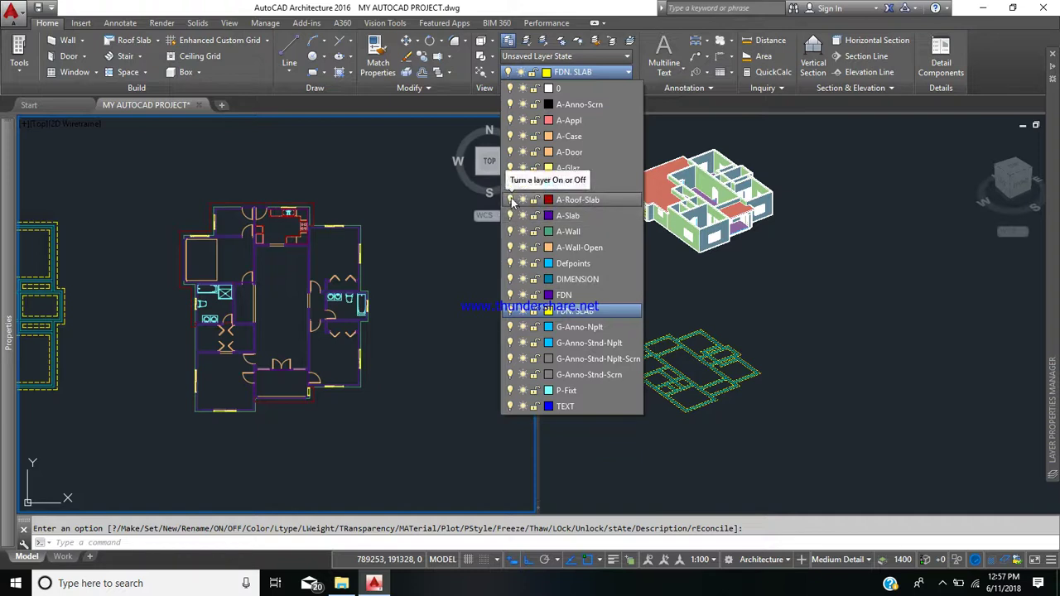
{"action": "left_click", "coordinate": [510, 199]}
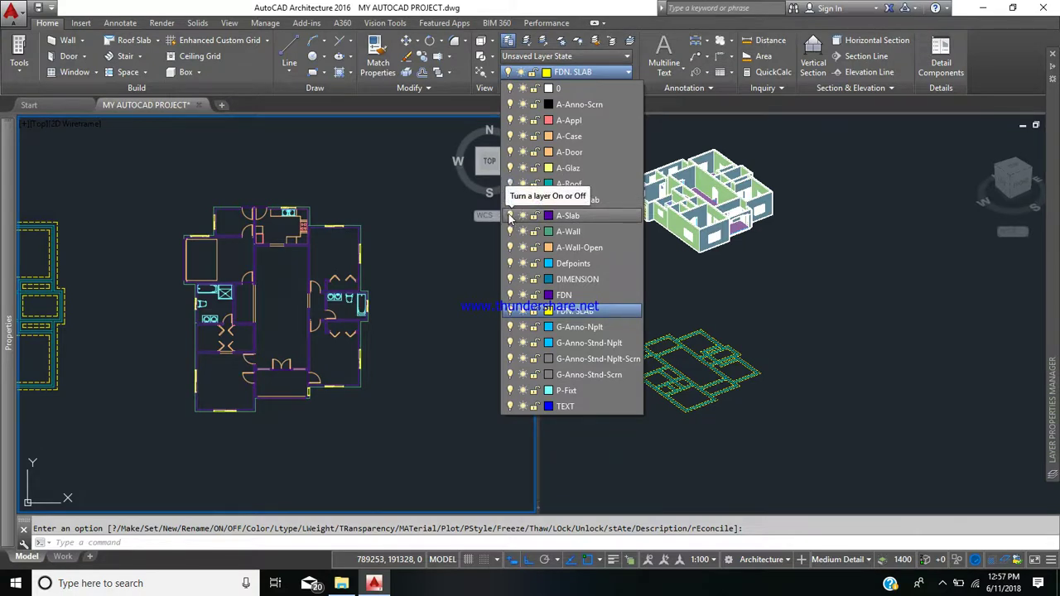
{"action": "left_click", "coordinate": [510, 216]}
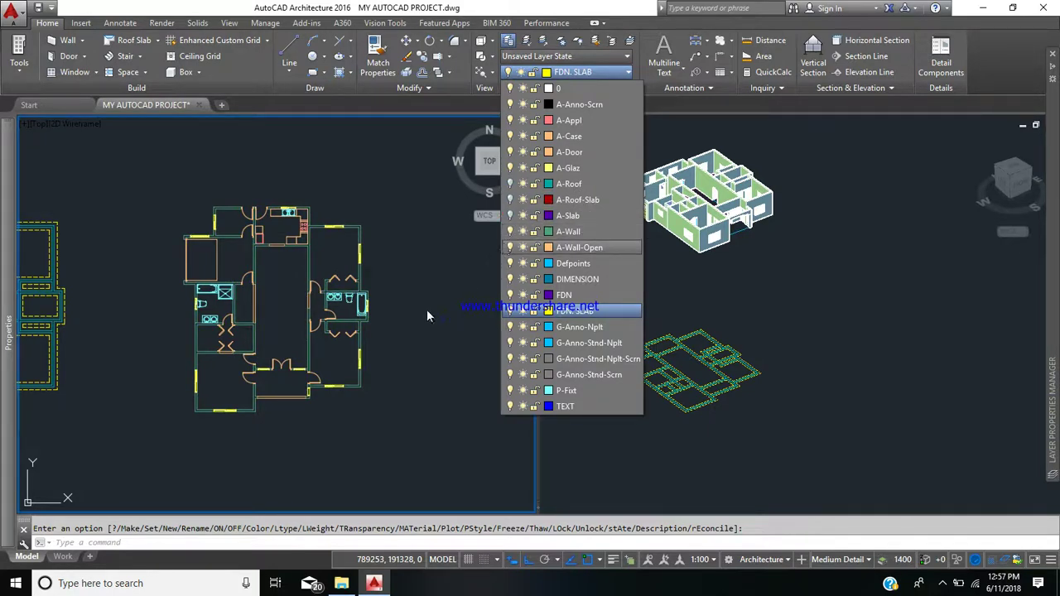
{"action": "left_click", "coordinate": [237, 436]}
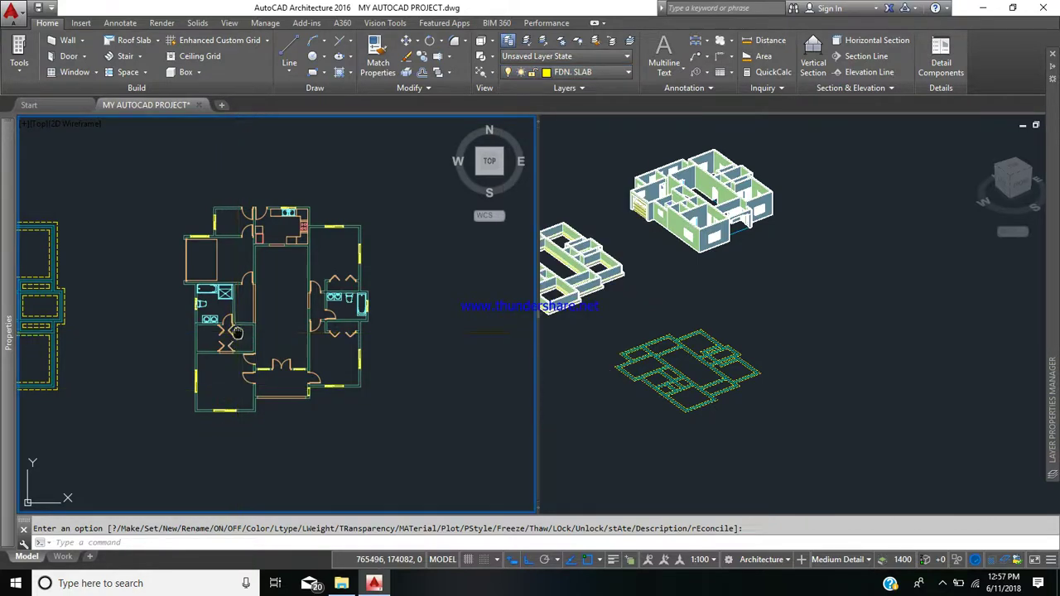
Step: Try to copy the whole house floor plan using the Displacement option, and undo the copy
{"action": "middle_click_drag", "start_coordinate": [236, 333], "coordinate": [235, 310]}
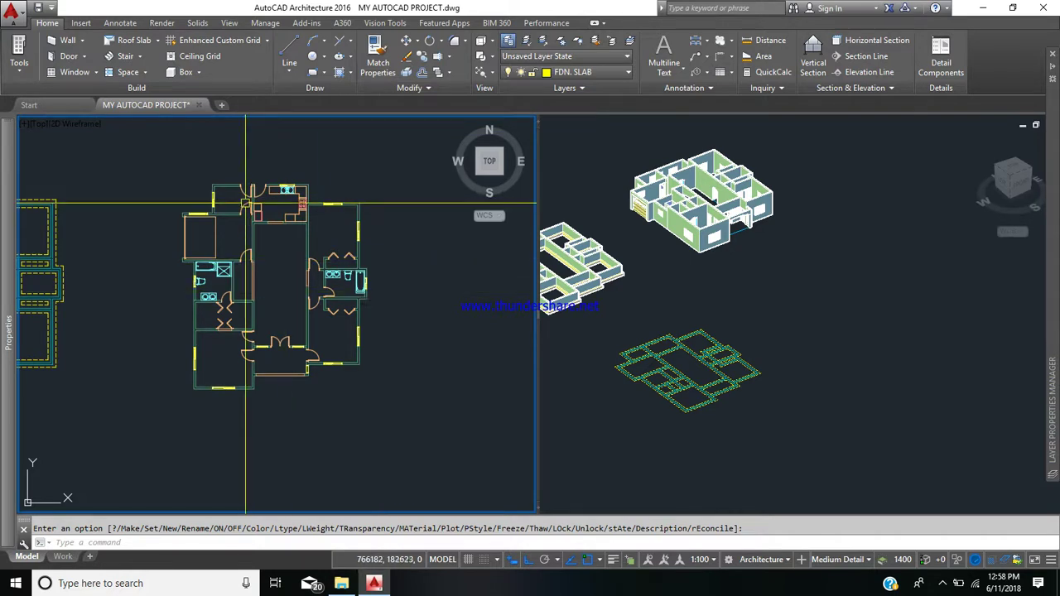
{"action": "left_click", "coordinate": [423, 62]}
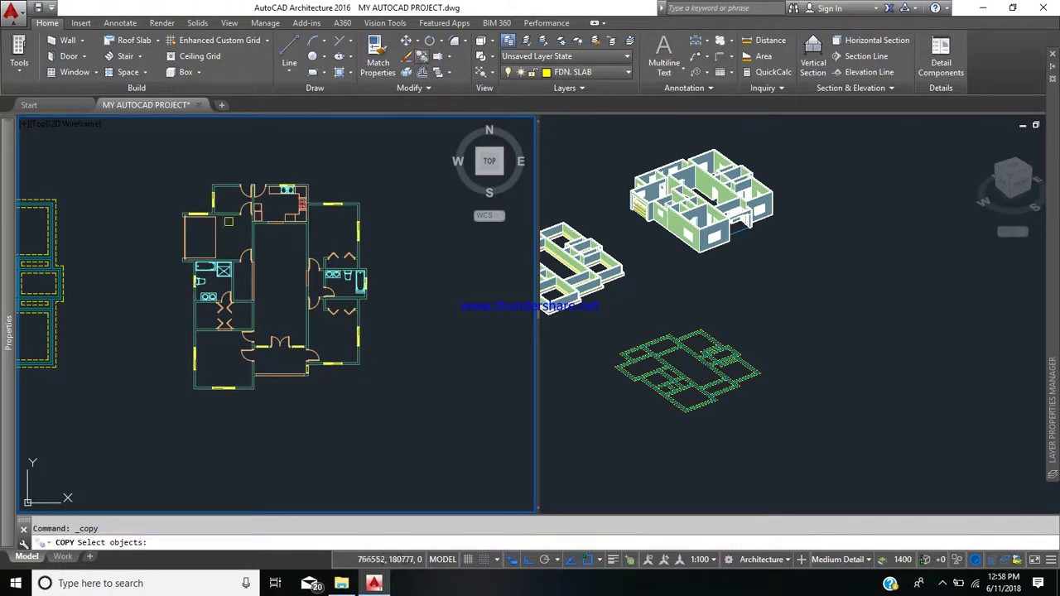
{"action": "left_click", "coordinate": [153, 169]}
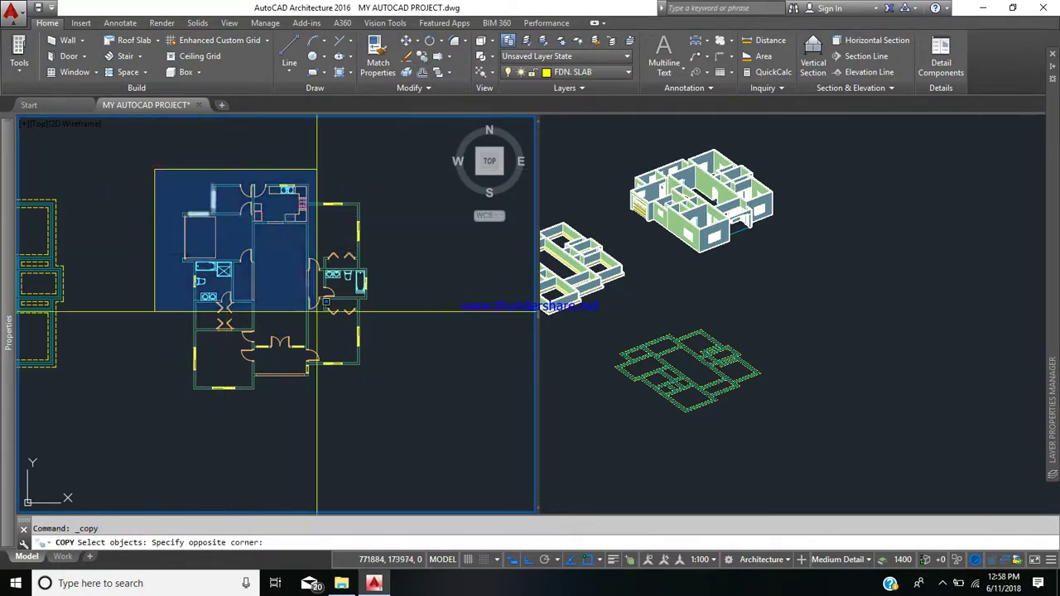
{"action": "left_click", "coordinate": [395, 438]}
{"action": "right_click", "coordinate": [393, 431]}
{"action": "right_click", "coordinate": [394, 433]}
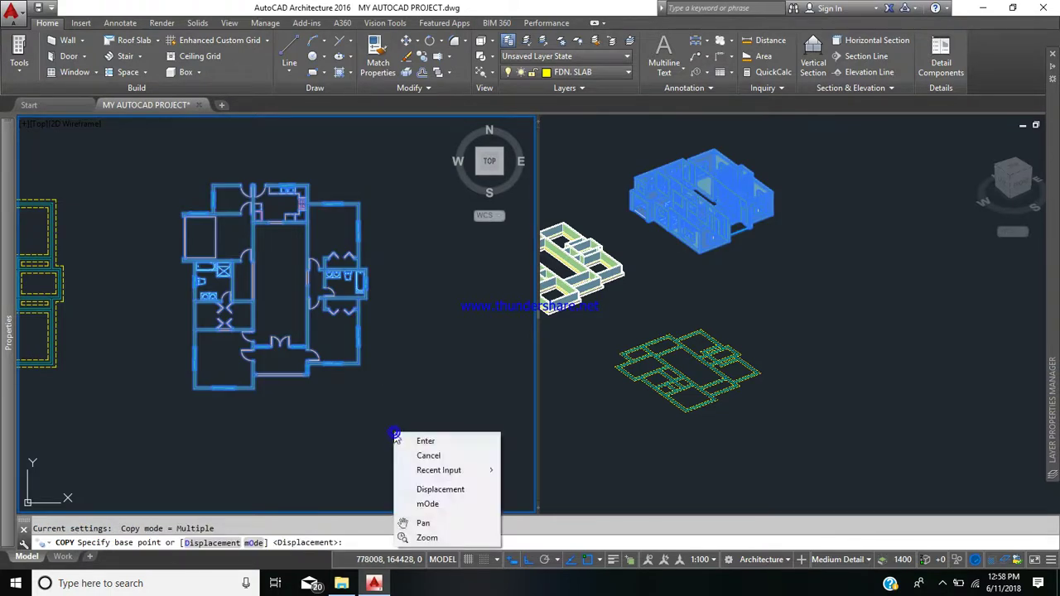
{"action": "left_click", "coordinate": [414, 444]}
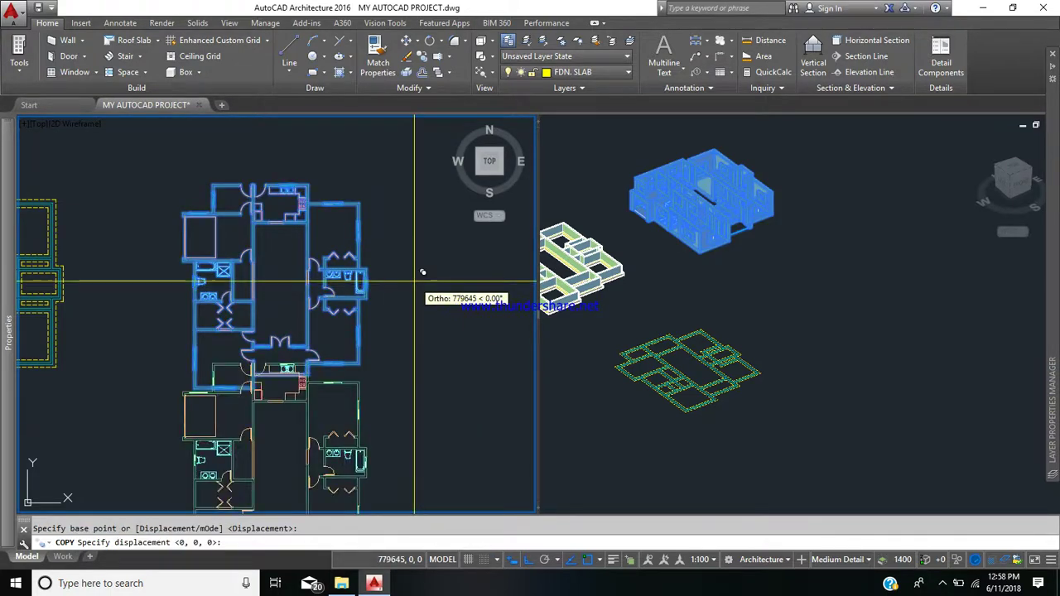
{"action": "scroll", "coordinate": [406, 389], "scroll_direction": "down", "scroll_amount": 4}
{"action": "middle_click_drag", "start_coordinate": [385, 397], "coordinate": [414, 272]}
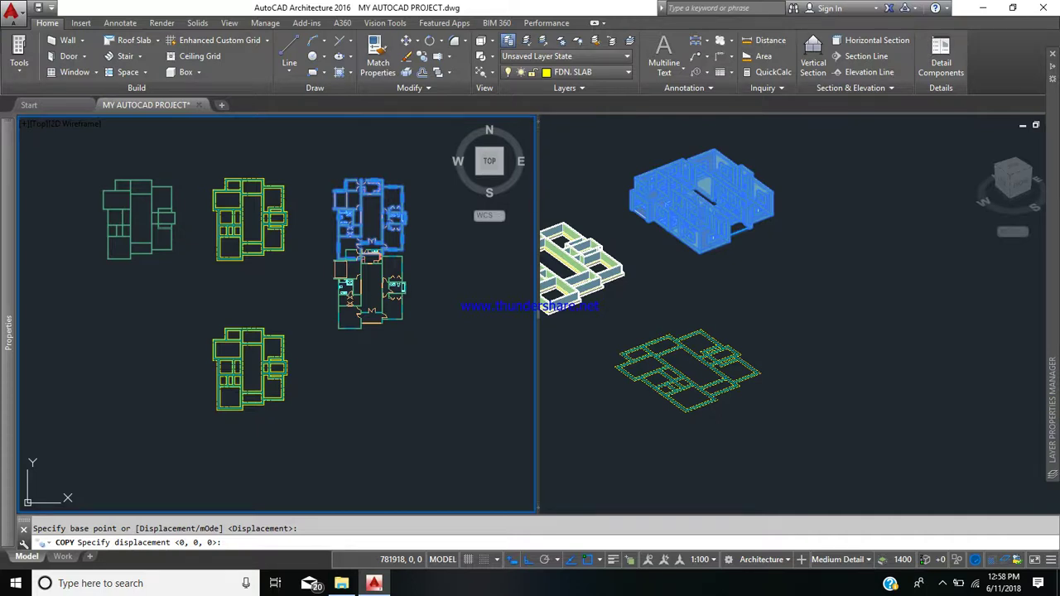
{"action": "key", "text": "Return"}
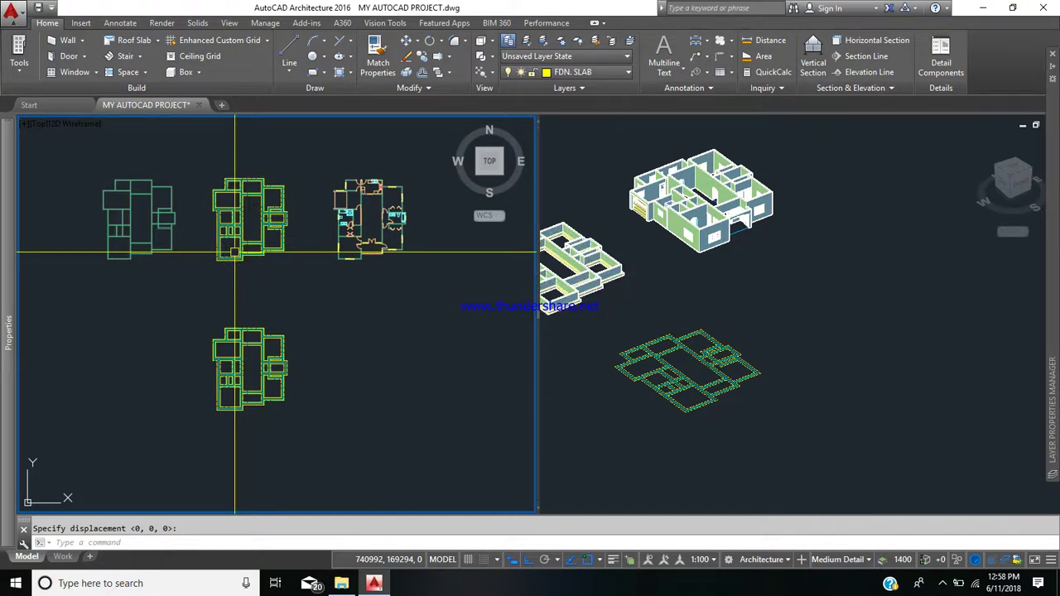
{"action": "scroll", "coordinate": [430, 176], "scroll_direction": "up", "scroll_amount": 4}
{"action": "key", "text": "ctrl+z"}
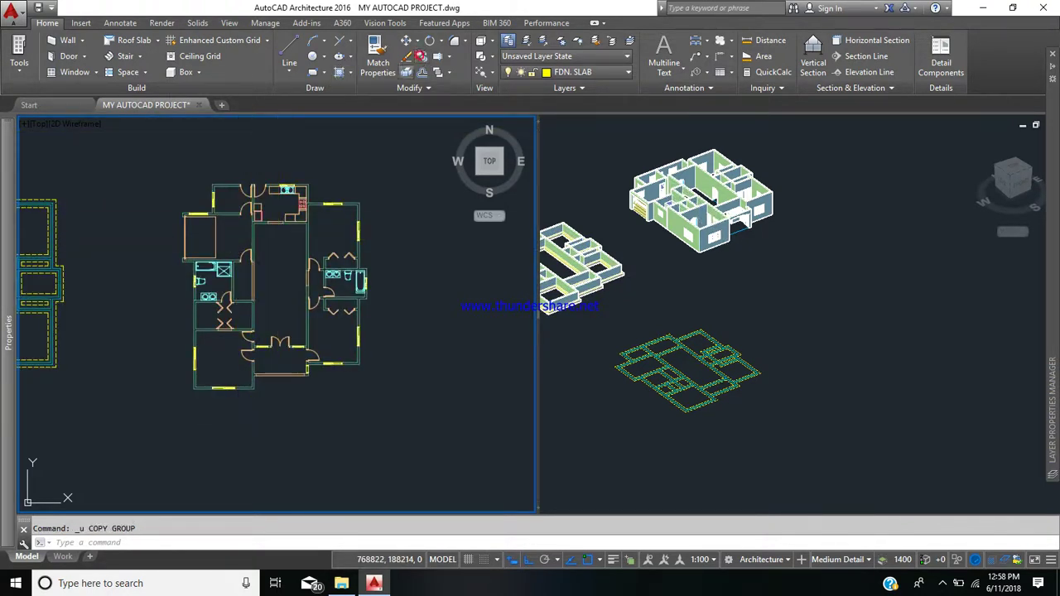
Step: Copy the whole house floor plan straight below the original, beside the copied foundation plan
{"action": "left_click", "coordinate": [172, 164]}
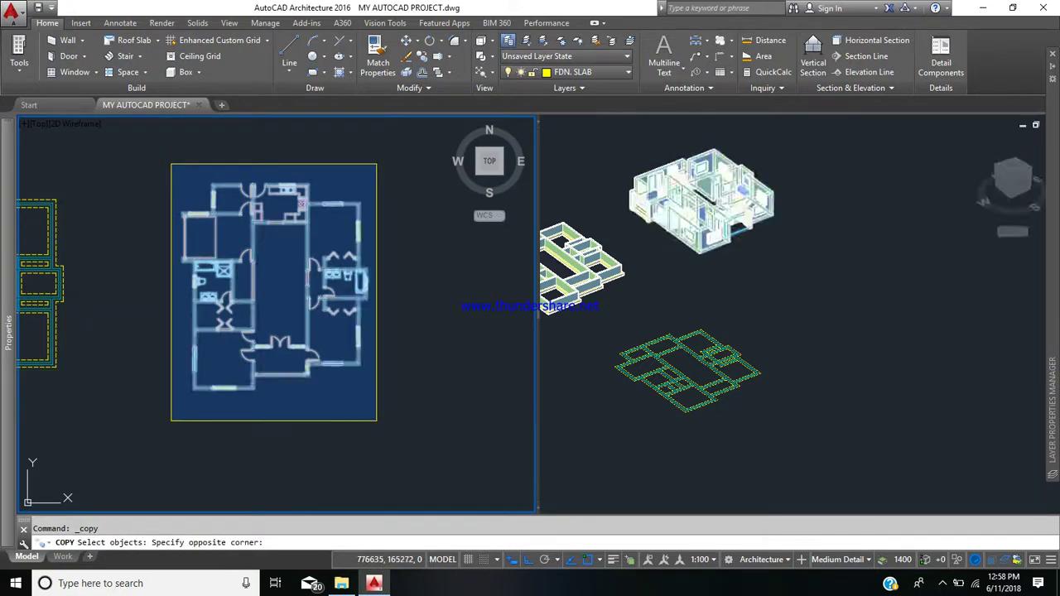
{"action": "left_click", "coordinate": [373, 411]}
{"action": "key", "text": "Return"}
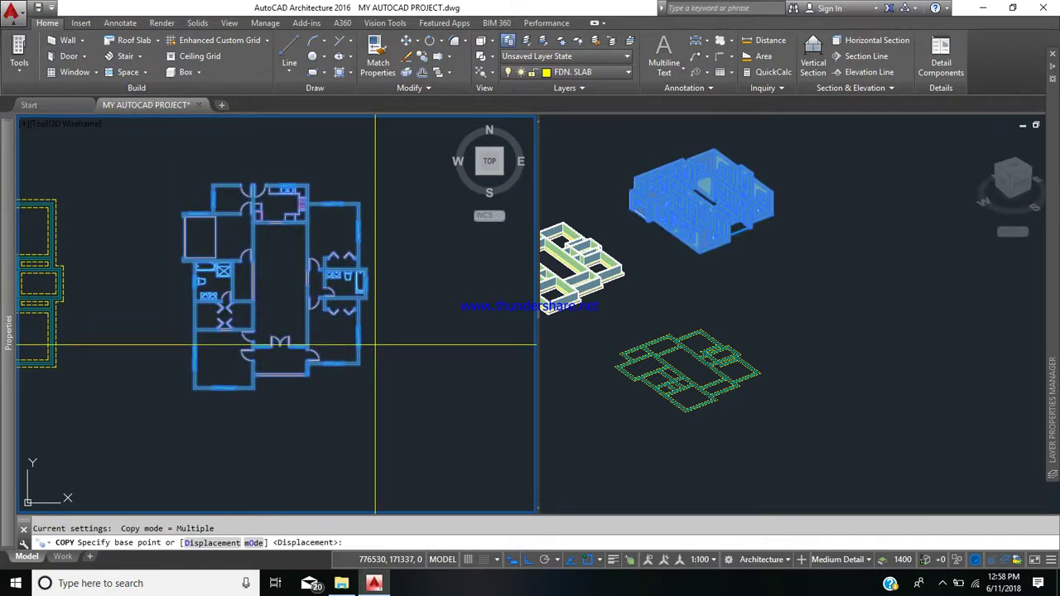
{"action": "left_click", "coordinate": [436, 278]}
{"action": "scroll", "coordinate": [421, 315], "scroll_direction": "down", "scroll_amount": 2}
{"action": "middle_click_drag", "start_coordinate": [421, 315], "coordinate": [428, 211]}
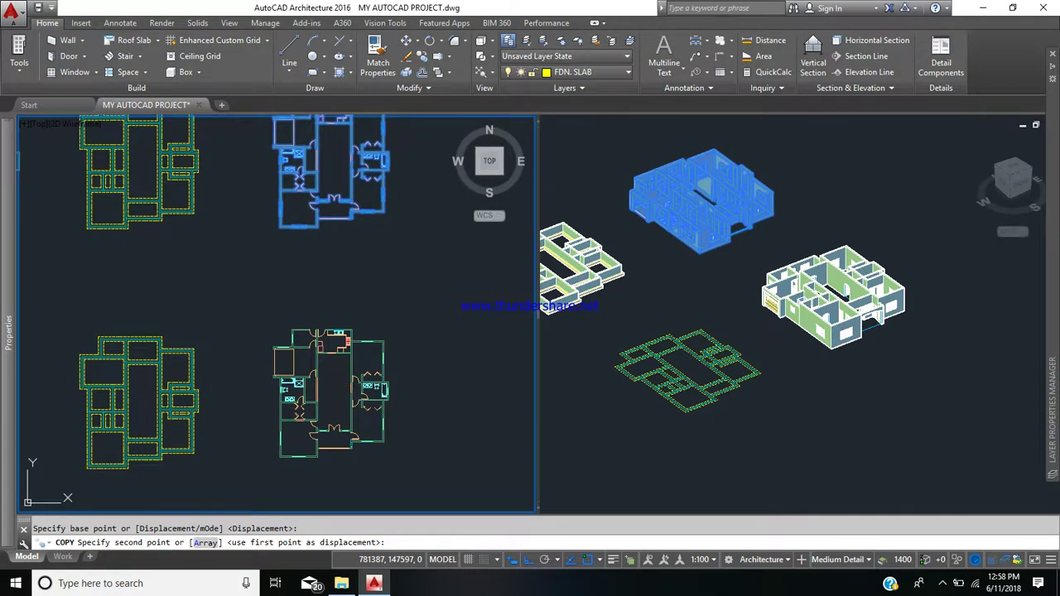
{"action": "left_click", "coordinate": [490, 386]}
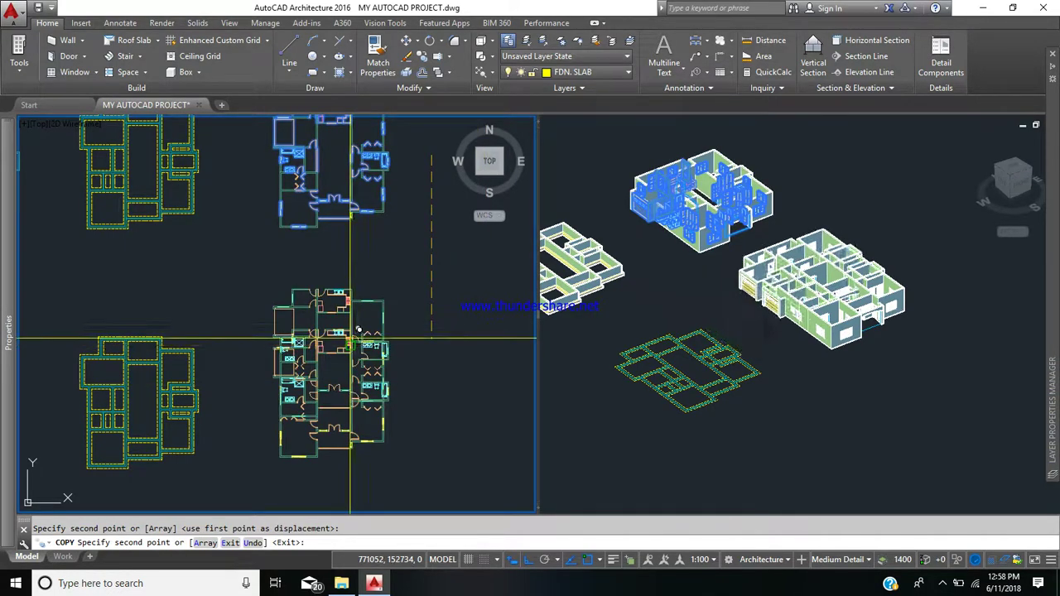
{"action": "key", "text": "Escape"}
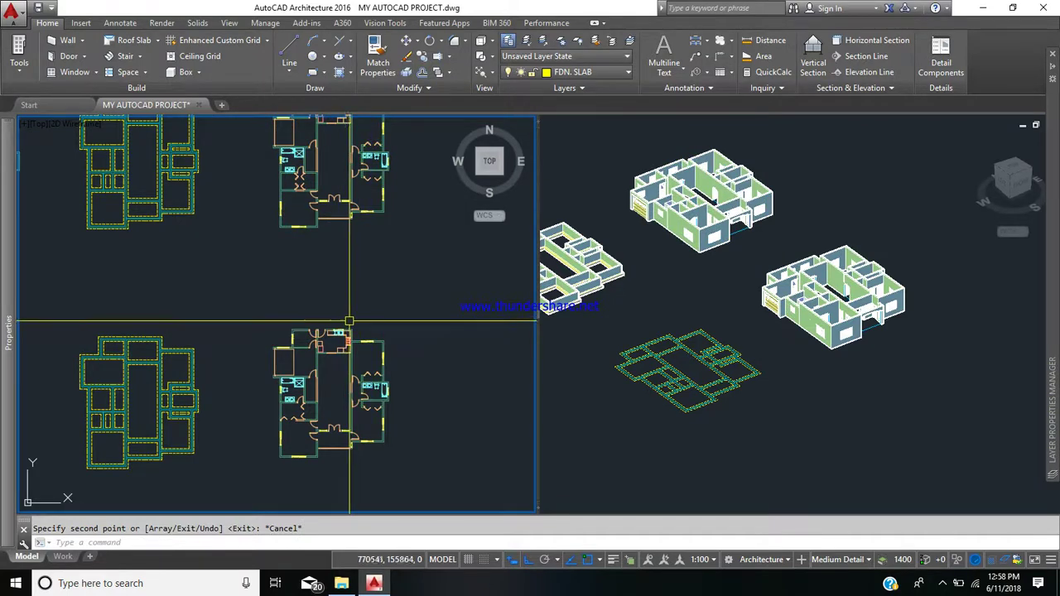
Step: Turn the A-Roof, A-Roof-Slab and A-Slab layers back on
{"action": "middle_click_drag", "start_coordinate": [366, 444], "coordinate": [357, 402]}
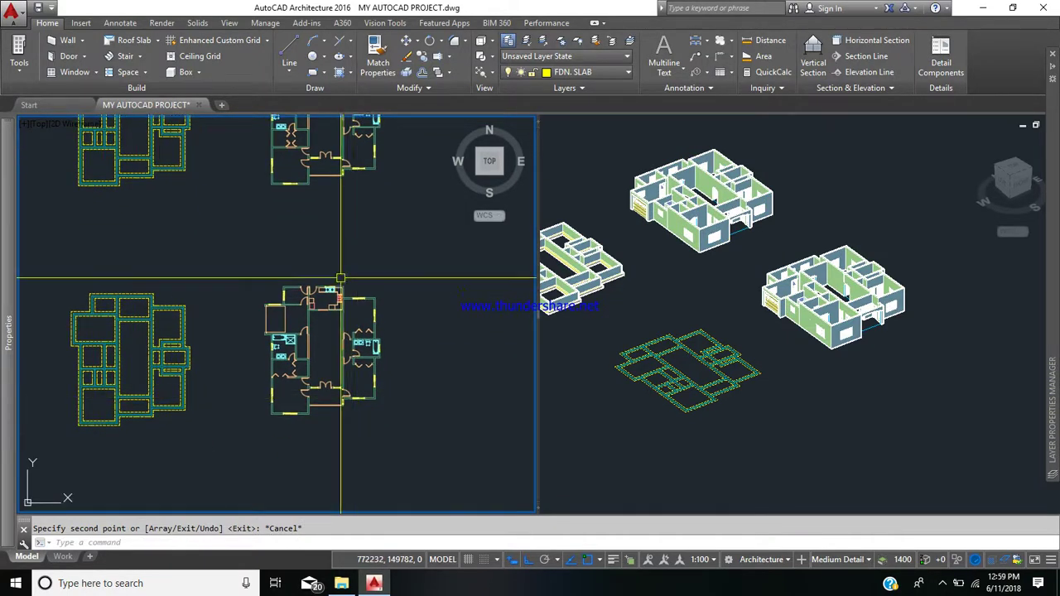
{"action": "left_click", "coordinate": [630, 73]}
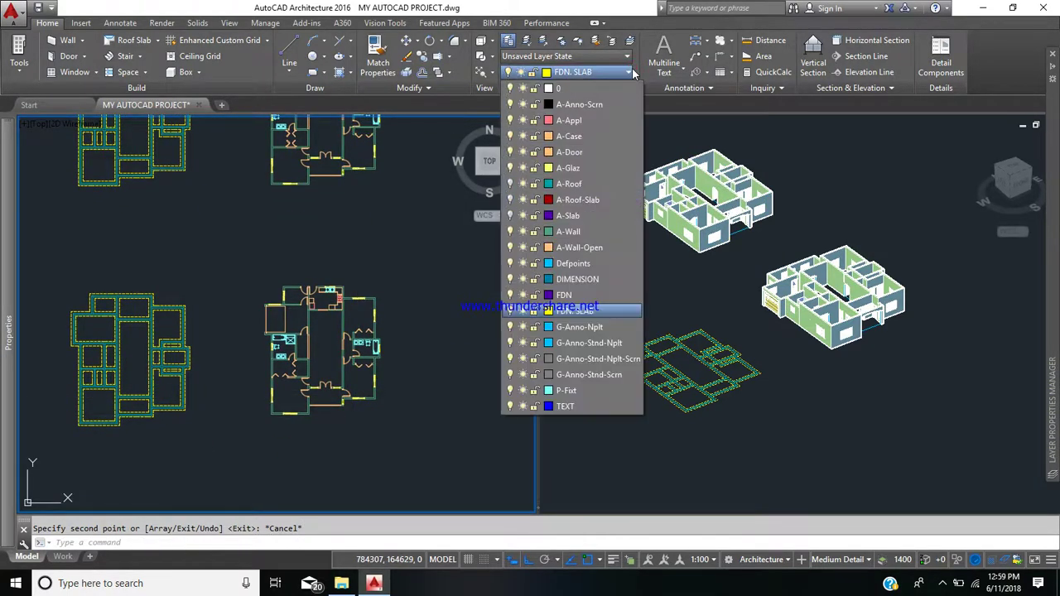
{"action": "left_click", "coordinate": [511, 185]}
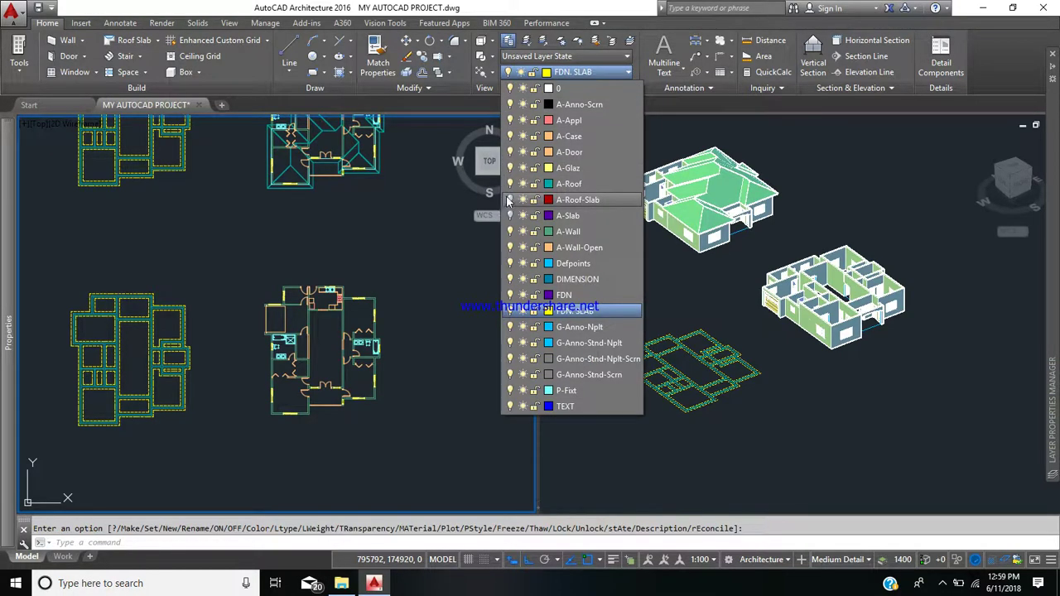
{"action": "left_click", "coordinate": [508, 200]}
{"action": "left_click", "coordinate": [510, 215]}
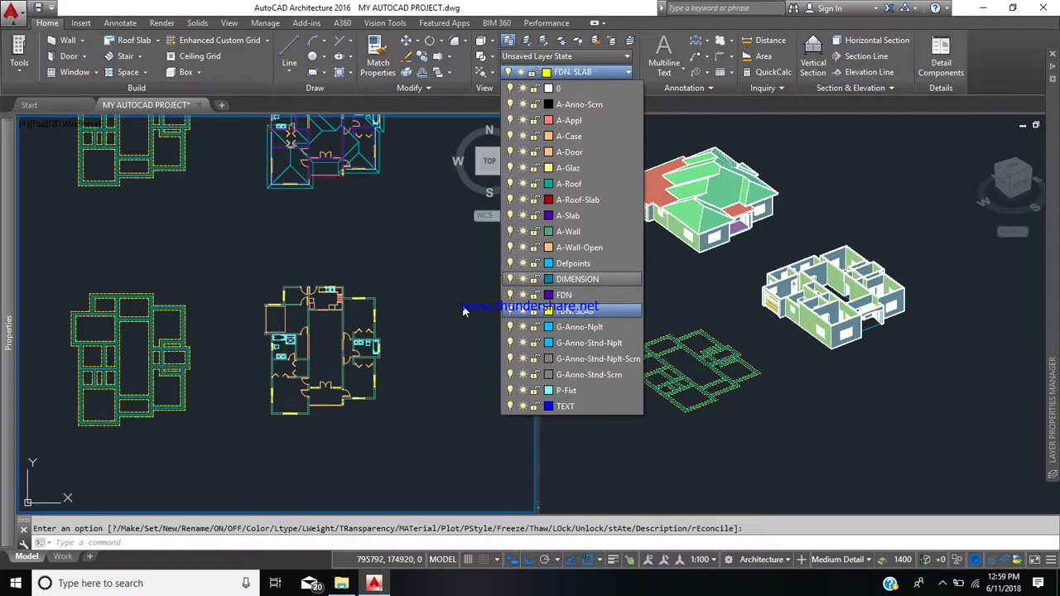
{"action": "left_click", "coordinate": [463, 311]}
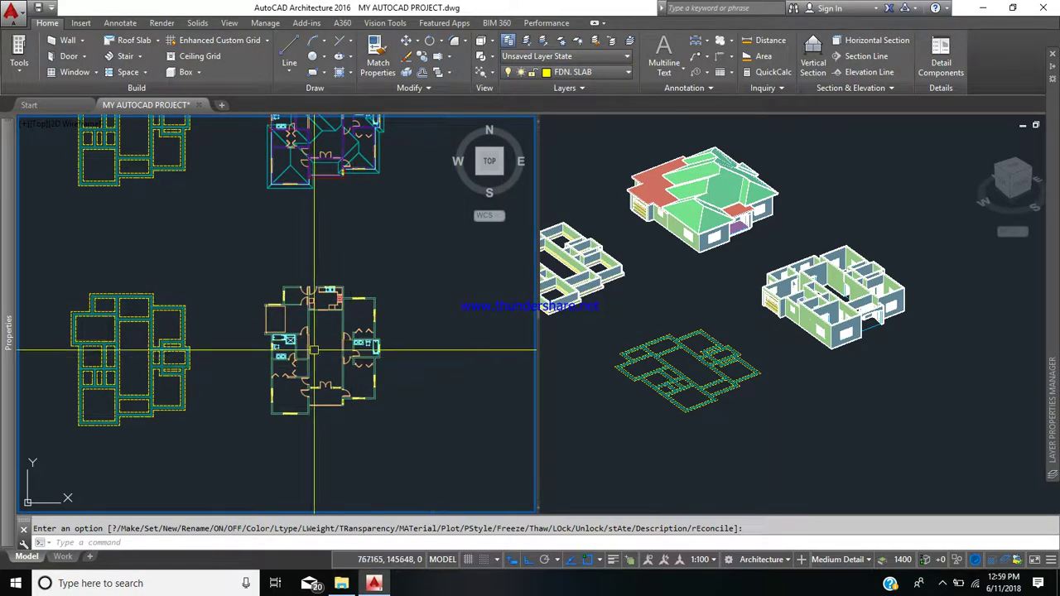
Step: Explode all objects of the copied house floor plan
{"action": "scroll", "coordinate": [313, 350], "scroll_direction": "up", "scroll_amount": 2}
{"action": "middle_click_drag", "start_coordinate": [317, 360], "coordinate": [278, 357]}
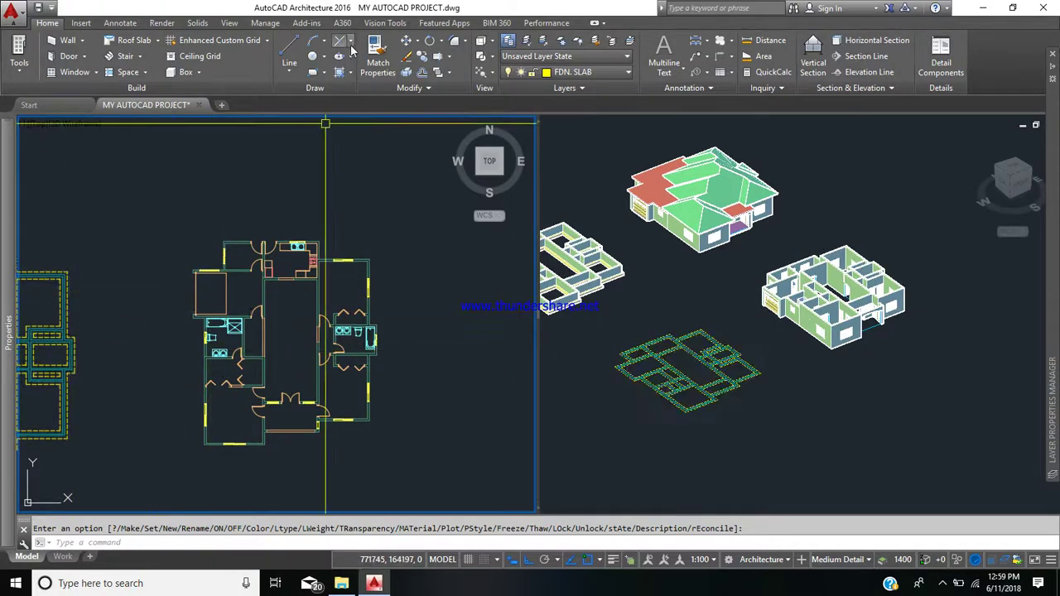
{"action": "left_click", "coordinate": [404, 73]}
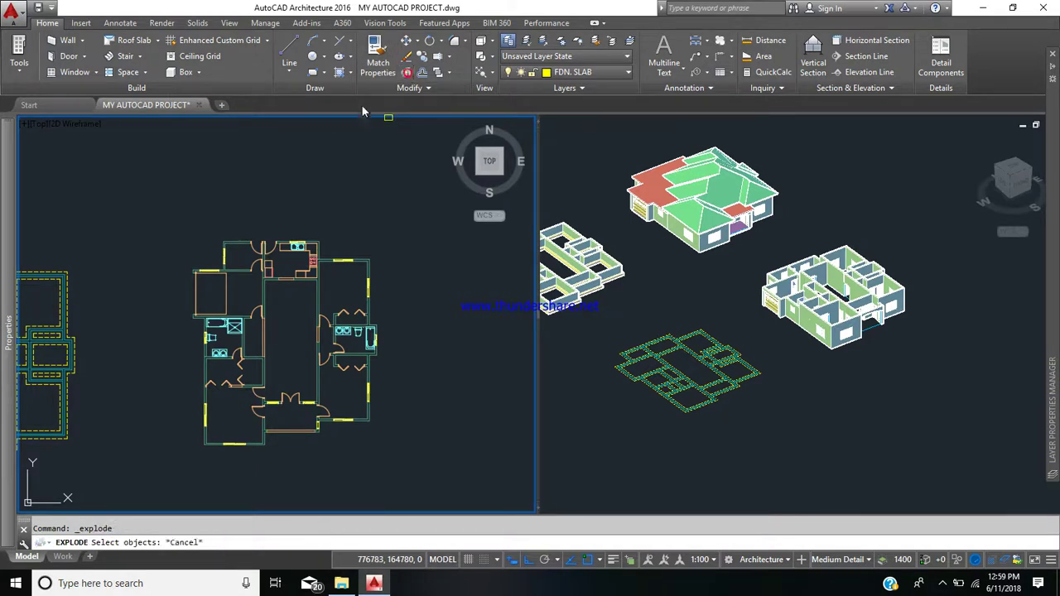
{"action": "left_click", "coordinate": [183, 213]}
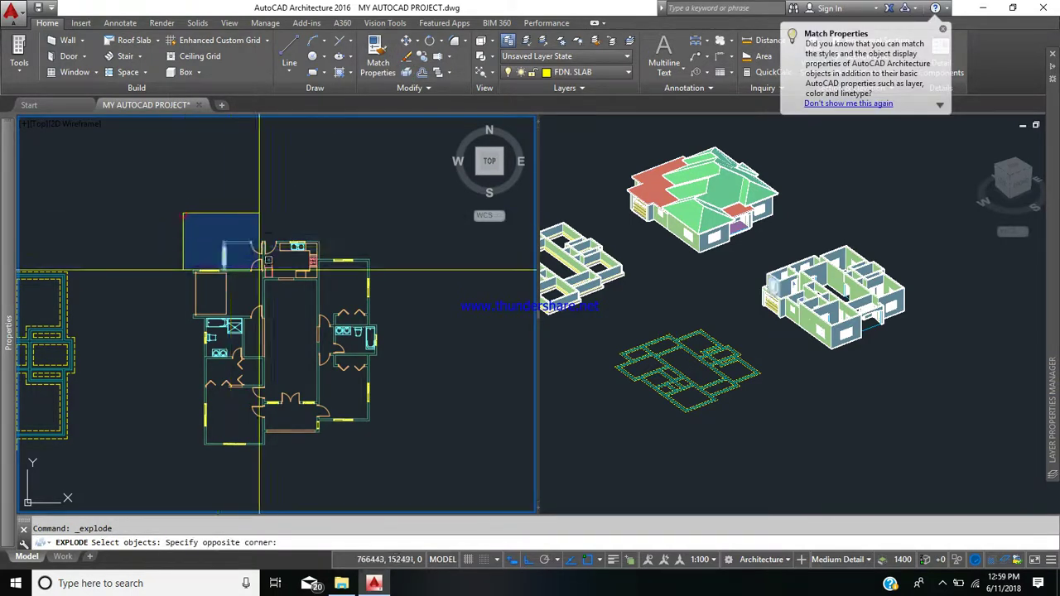
{"action": "left_click", "coordinate": [407, 478]}
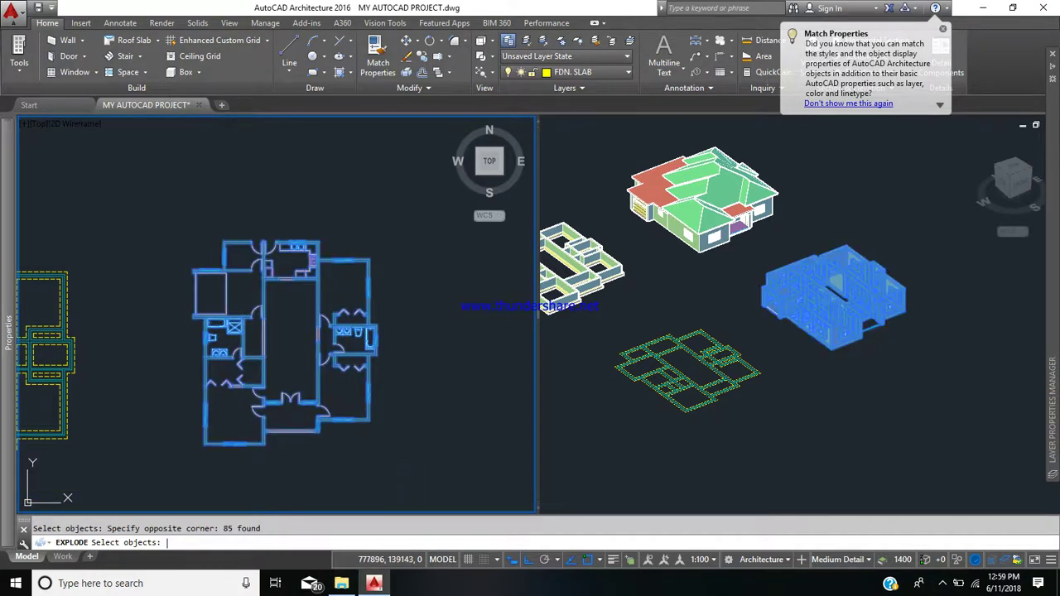
{"action": "key", "text": "Return"}
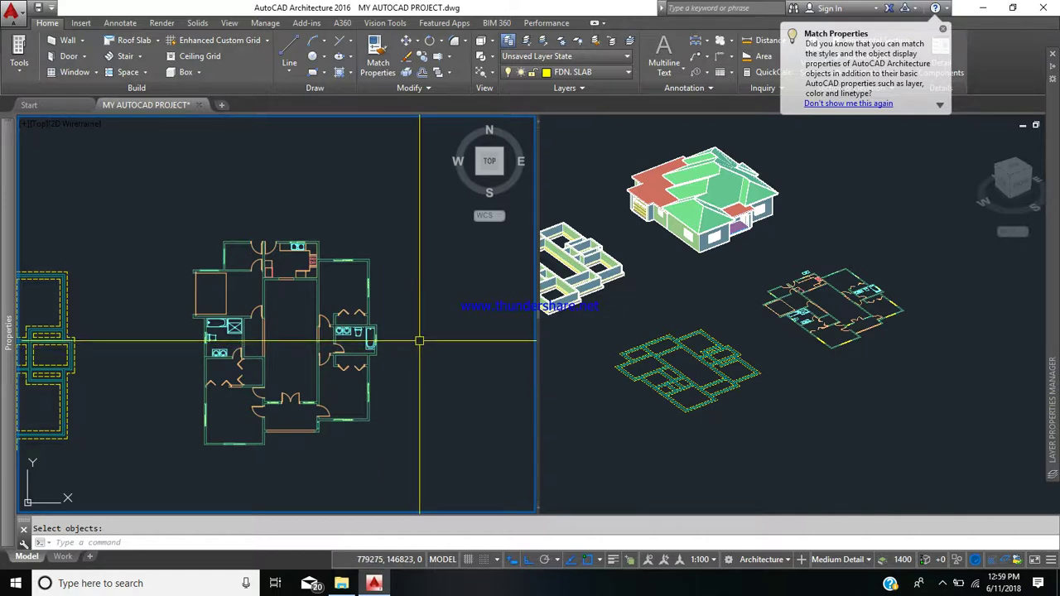
Step: Examine the exploded floor plan copy up close in the 3D view
{"action": "left_click", "coordinate": [687, 292]}
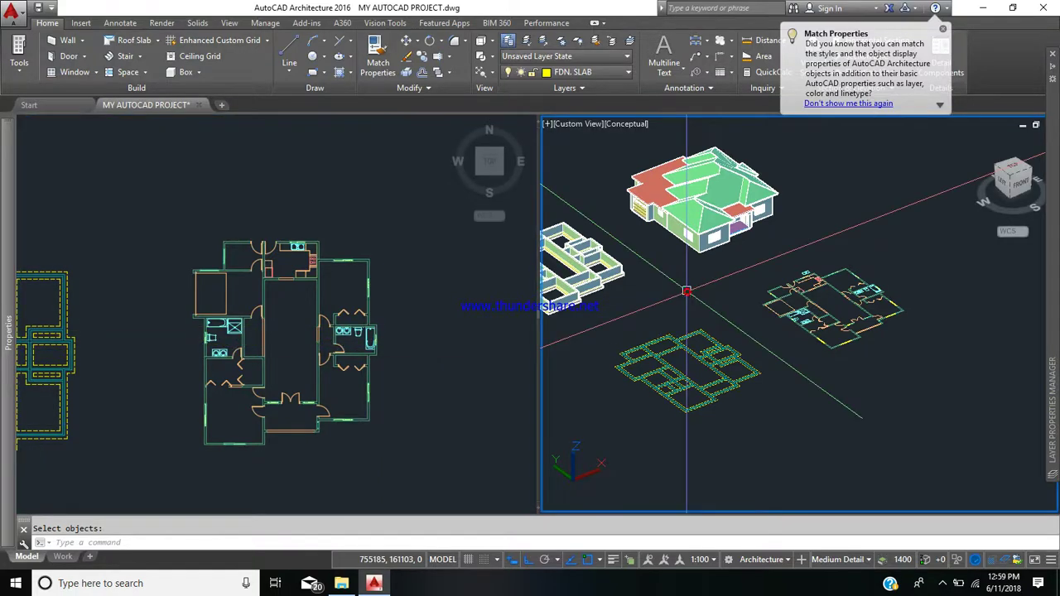
{"action": "scroll", "coordinate": [793, 268], "scroll_direction": "up", "scroll_amount": 2}
{"action": "scroll", "coordinate": [836, 282], "scroll_direction": "up", "scroll_amount": 5}
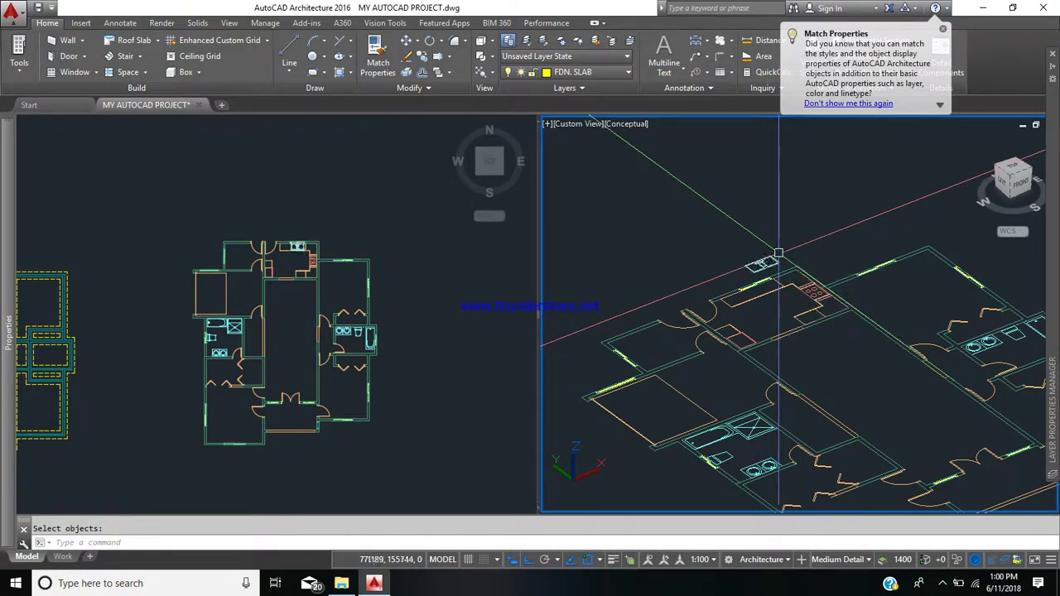
Step: Set the Position Z of the kitchen sink block in the floor plan copy to 0
{"action": "left_click", "coordinate": [778, 254]}
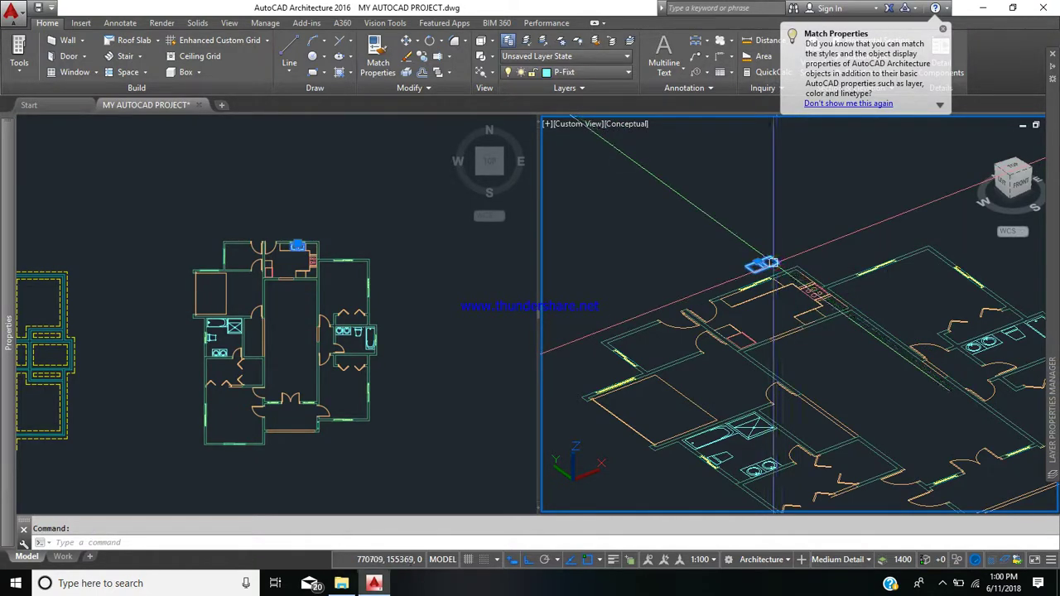
{"action": "mouse_move", "coordinate": [7, 362]}
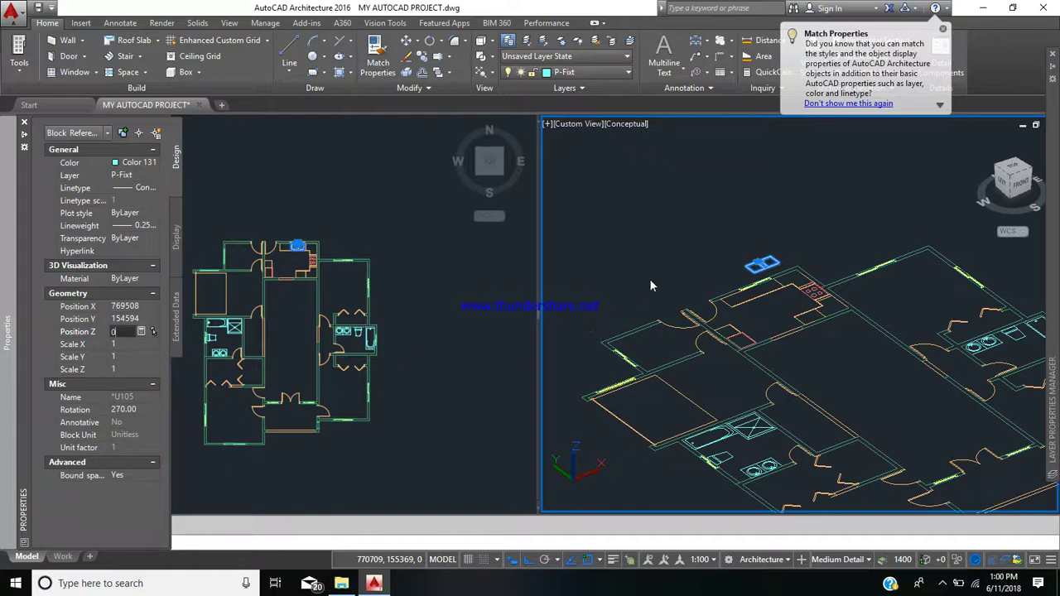
{"action": "key", "text": "Return"}
{"action": "key", "text": "Escape"}
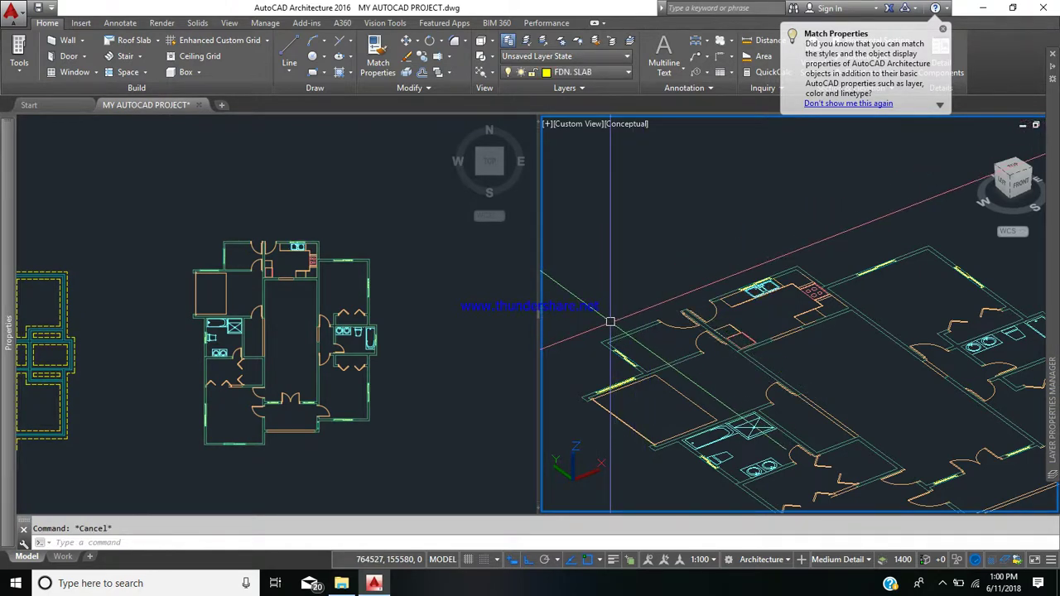
{"action": "scroll", "coordinate": [626, 394], "scroll_direction": "down", "scroll_amount": 4}
{"action": "middle_click_drag", "start_coordinate": [626, 394], "coordinate": [660, 375]}
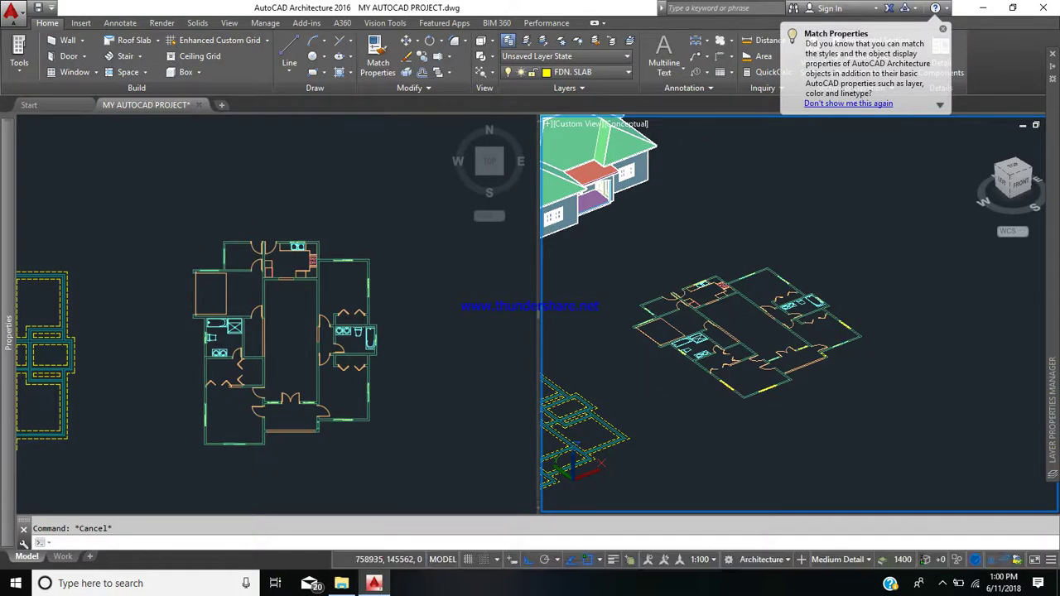
Step: Try moving the northeast room's east window sideways out of its wall, and undo the move
{"action": "left_click", "coordinate": [277, 338]}
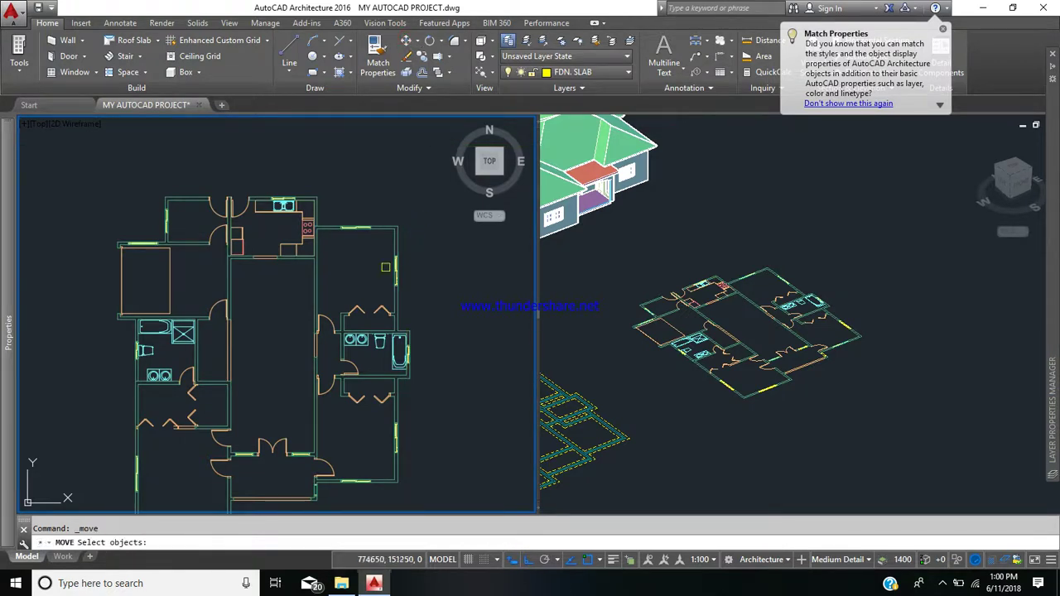
{"action": "scroll", "coordinate": [385, 267], "scroll_direction": "up", "scroll_amount": 8}
{"action": "left_click", "coordinate": [420, 245]}
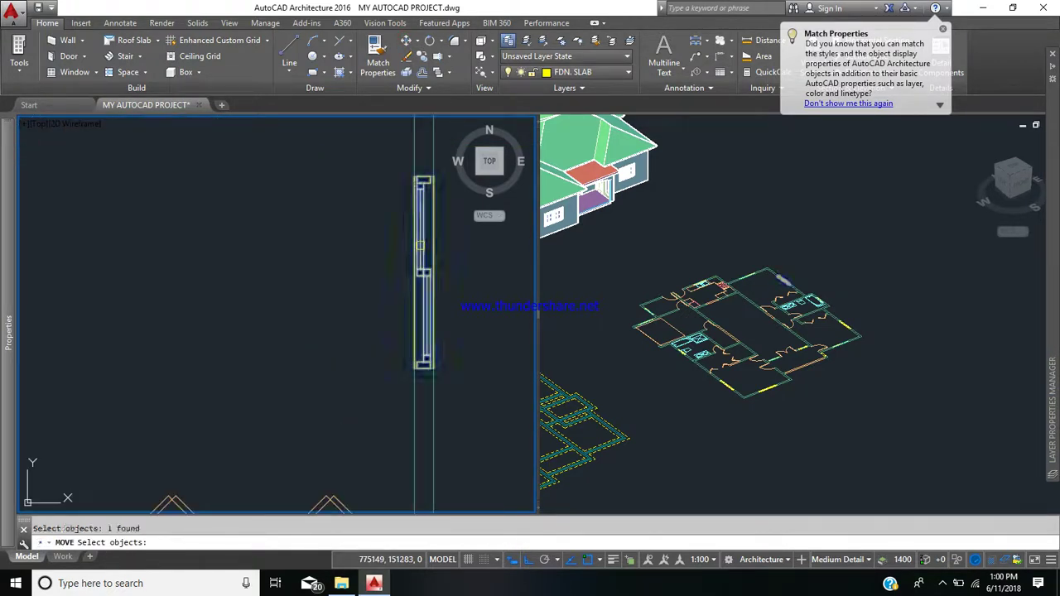
{"action": "scroll", "coordinate": [420, 245], "scroll_direction": "down", "scroll_amount": 2}
{"action": "key", "text": "Return"}
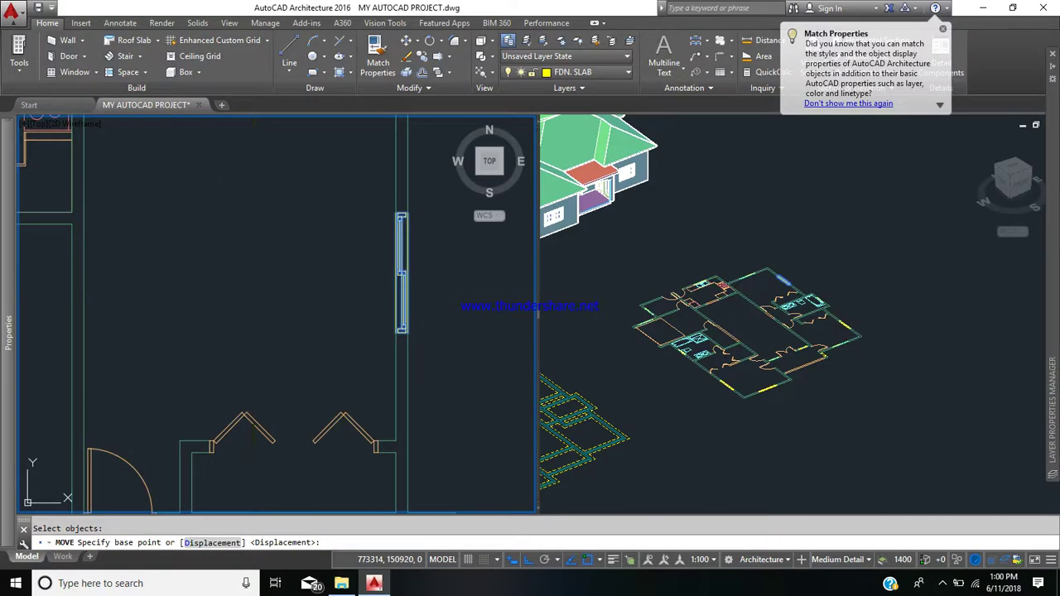
{"action": "left_click", "coordinate": [265, 287]}
{"action": "left_click", "coordinate": [298, 276]}
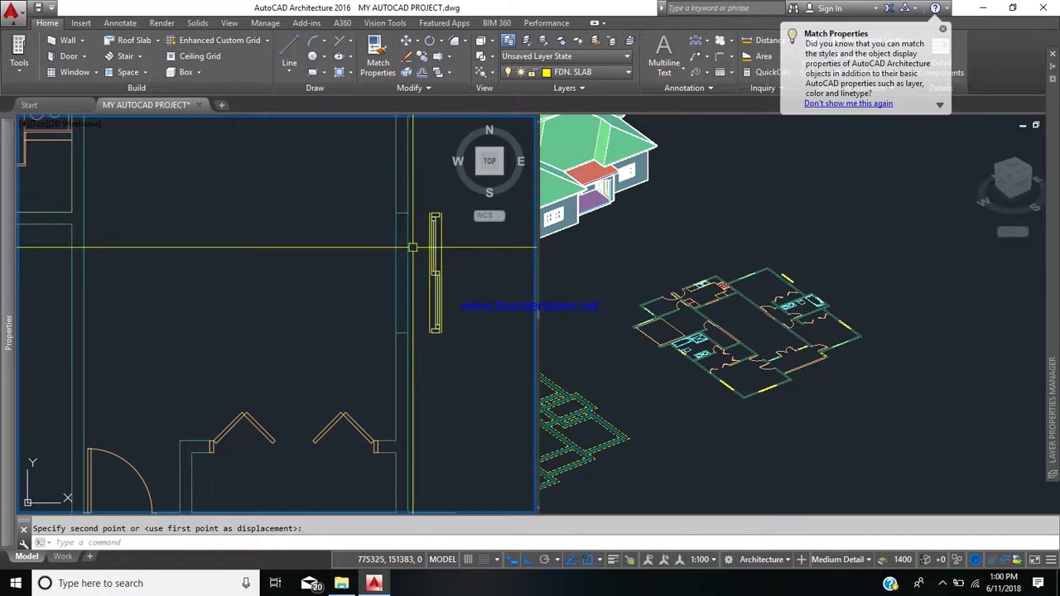
{"action": "scroll", "coordinate": [412, 252], "scroll_direction": "down", "scroll_amount": 2}
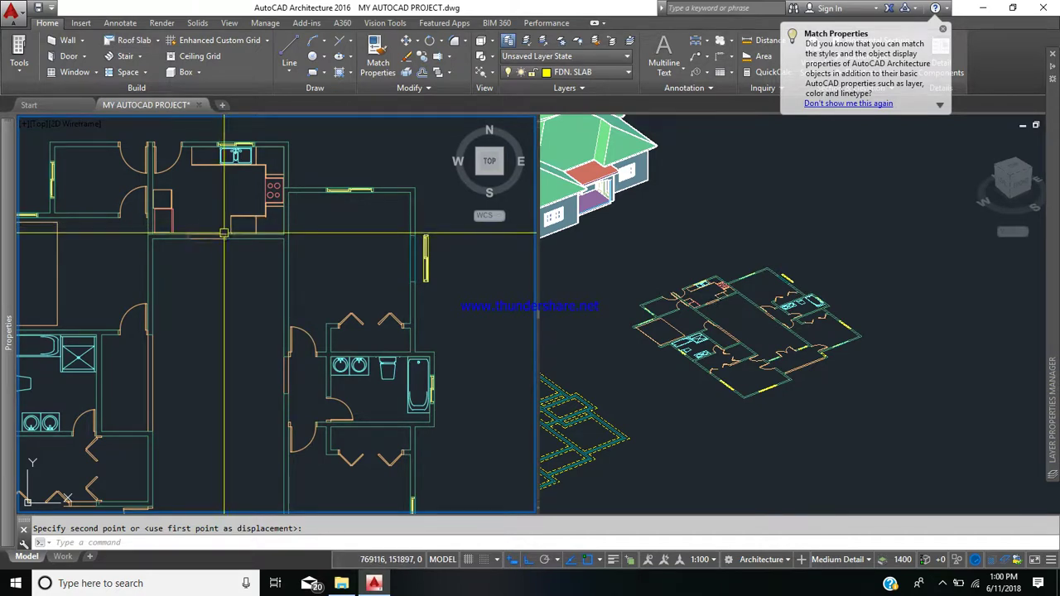
{"action": "key", "text": "ctrl+z"}
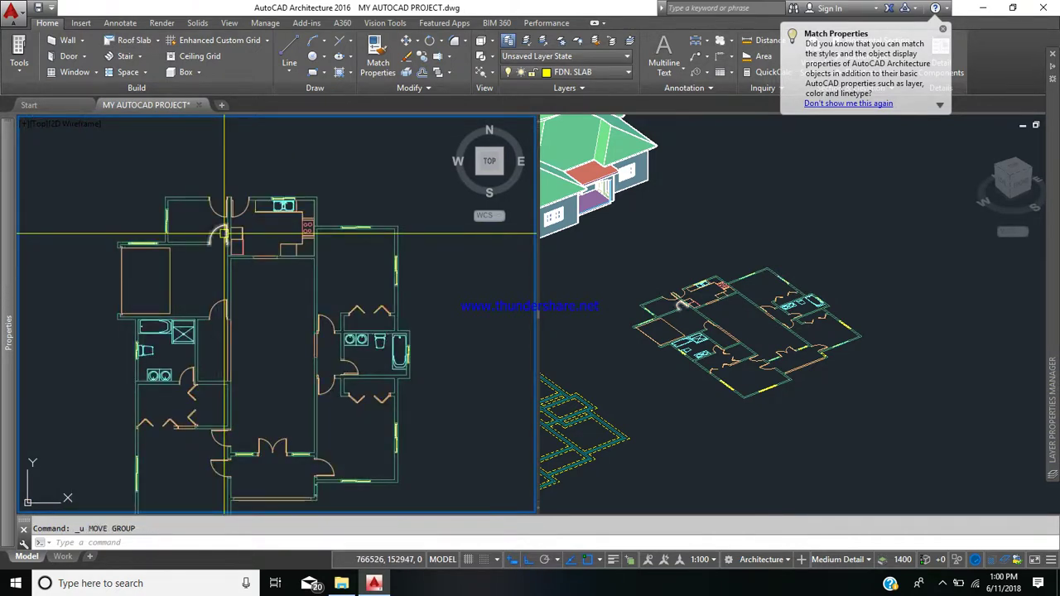
Step: Turn off the A-Wall layer
{"action": "scroll", "coordinate": [249, 237], "scroll_direction": "down", "scroll_amount": 2}
{"action": "middle_click_drag", "start_coordinate": [282, 357], "coordinate": [288, 321]}
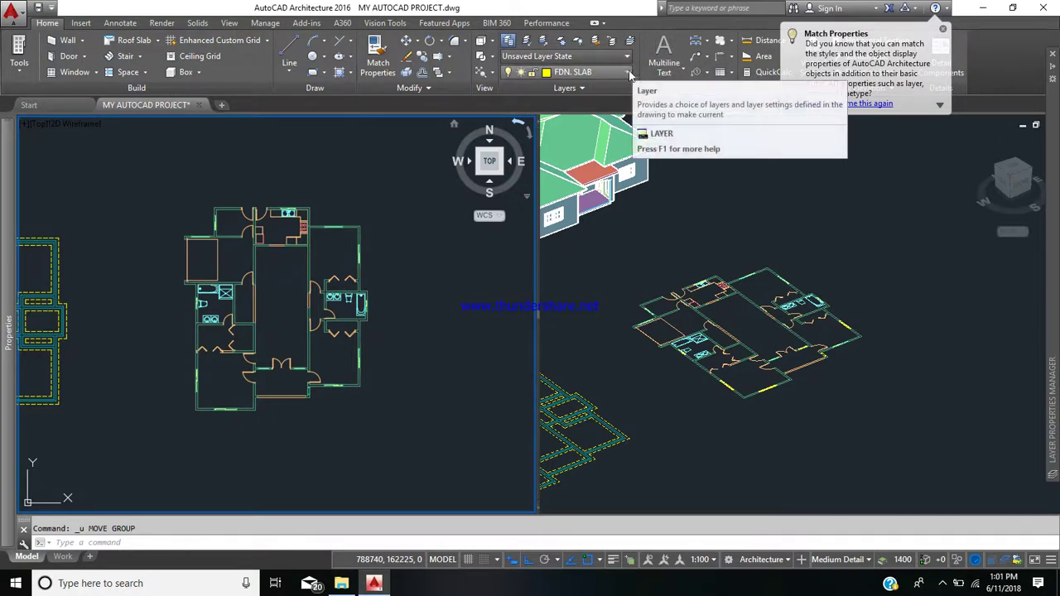
{"action": "left_click", "coordinate": [629, 73]}
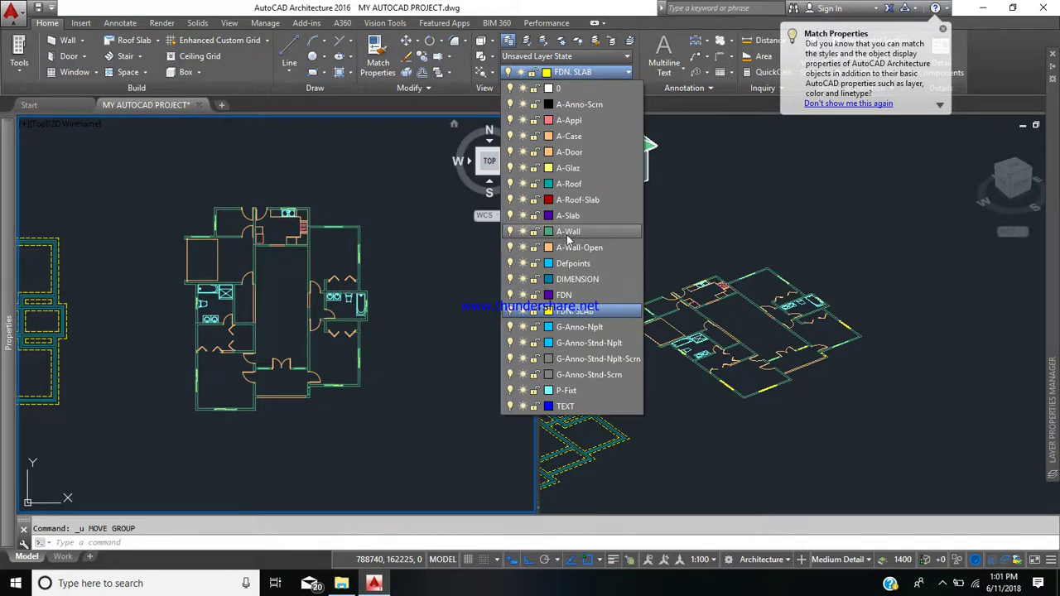
{"action": "left_click", "coordinate": [509, 232]}
{"action": "left_click", "coordinate": [430, 288]}
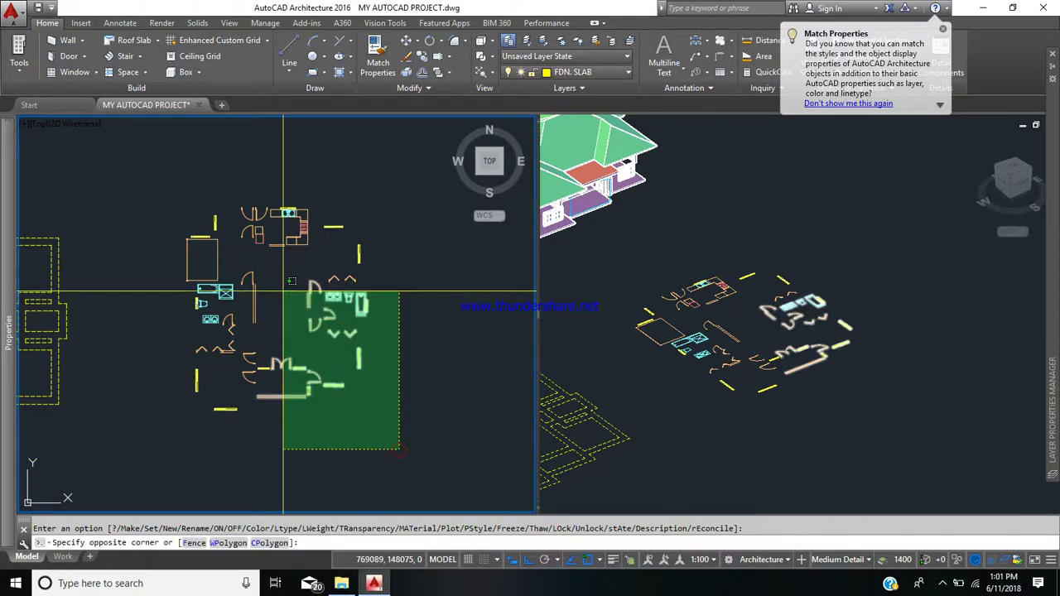
Step: Hide all doors, windows, fixtures and other non-wall objects of the floor plan copy
{"action": "left_click", "coordinate": [156, 175]}
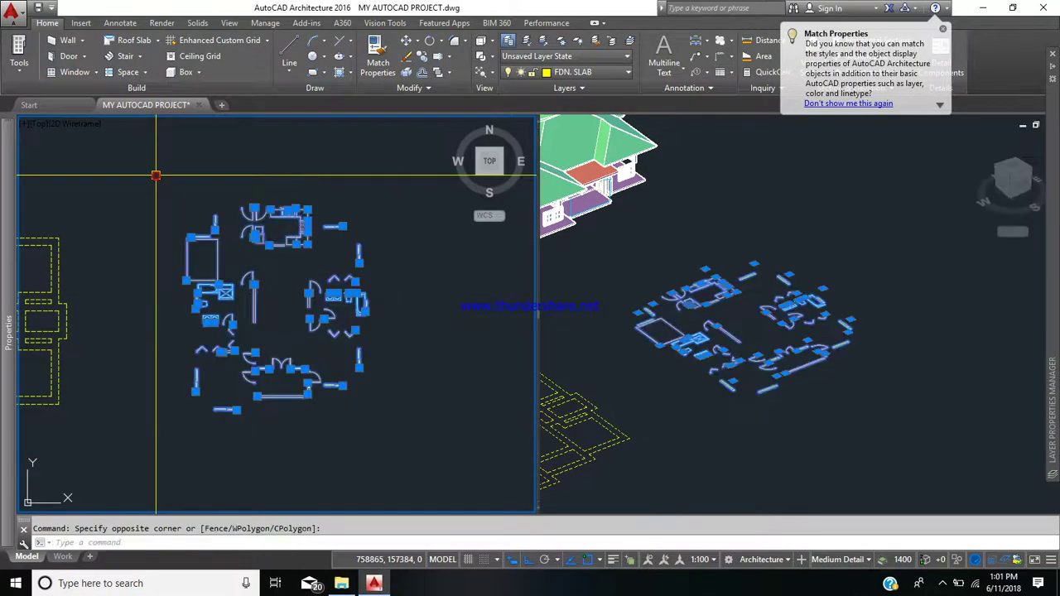
{"action": "right_click", "coordinate": [333, 259]}
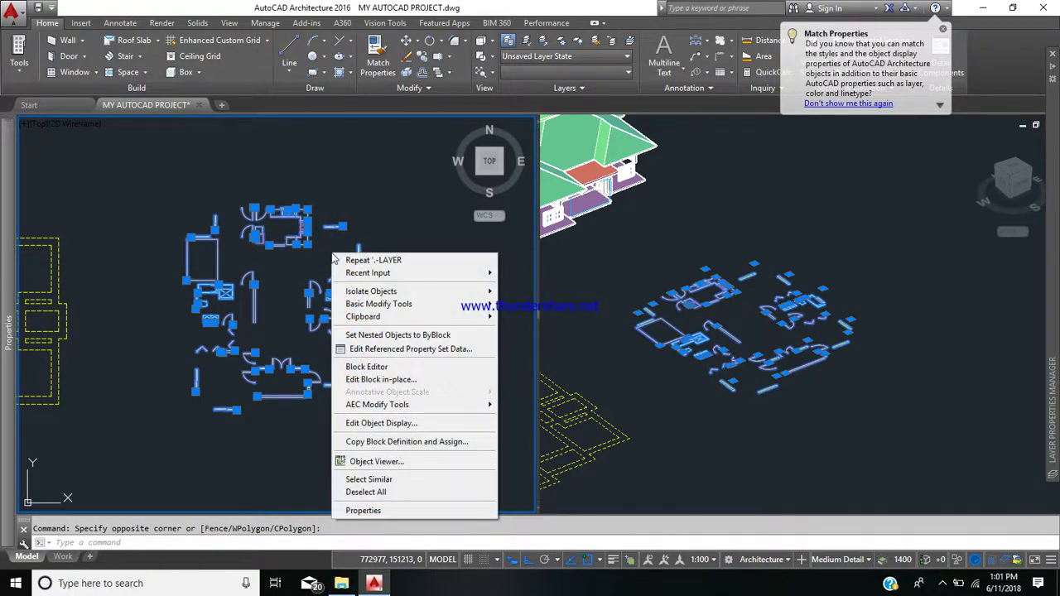
{"action": "mouse_move", "coordinate": [399, 293]}
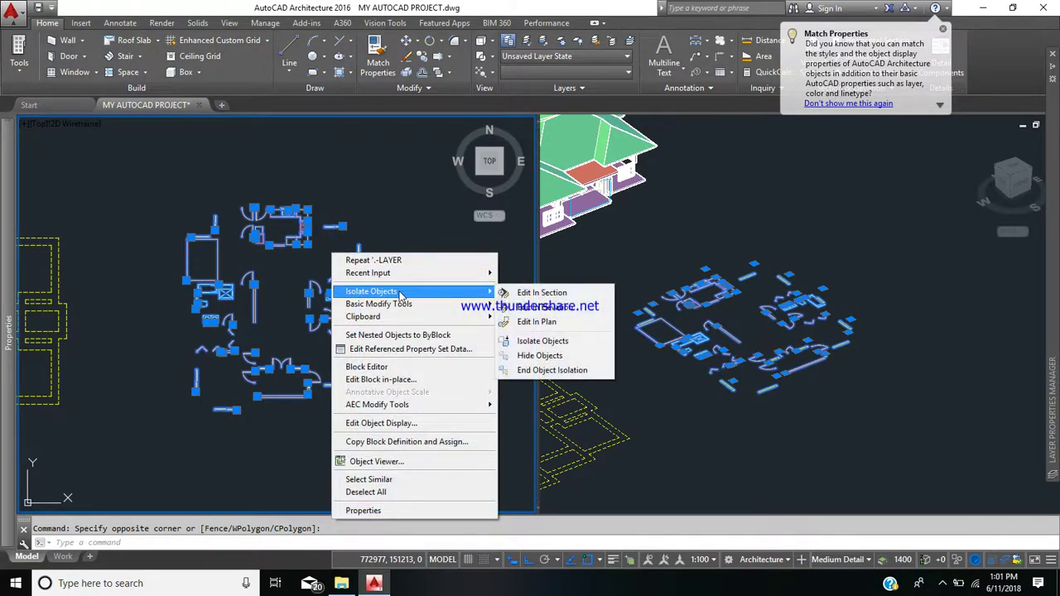
{"action": "left_click", "coordinate": [539, 357]}
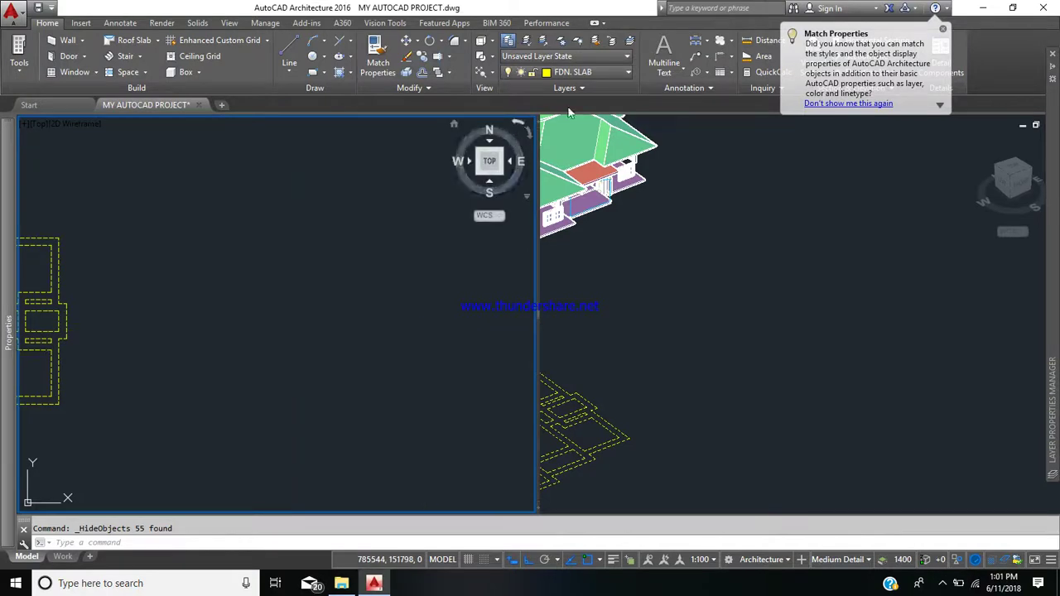
Step: Turn the A-Wall layer back on
{"action": "left_click", "coordinate": [628, 73]}
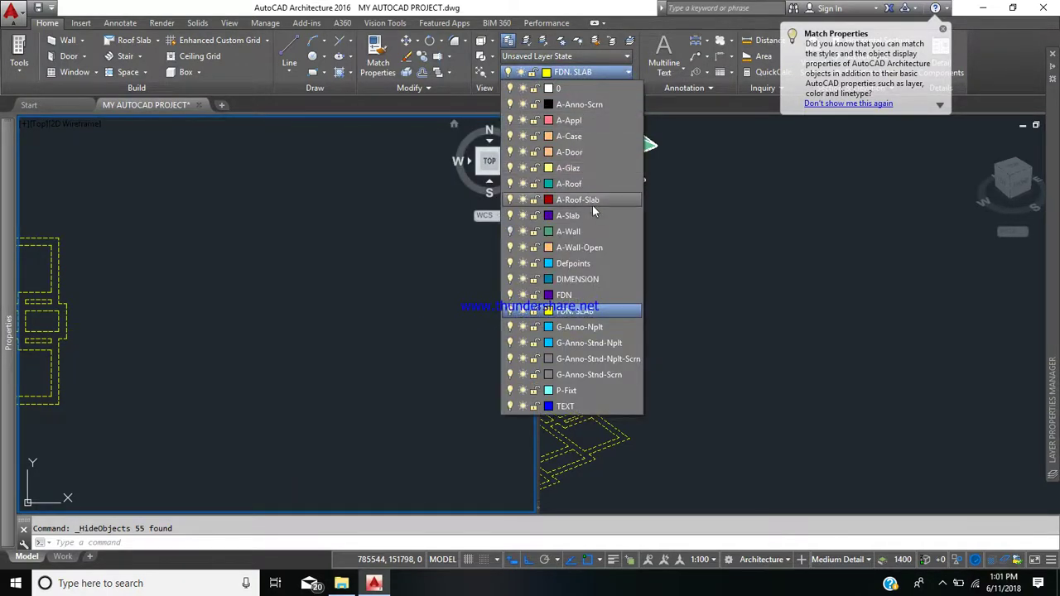
{"action": "left_click", "coordinate": [510, 231]}
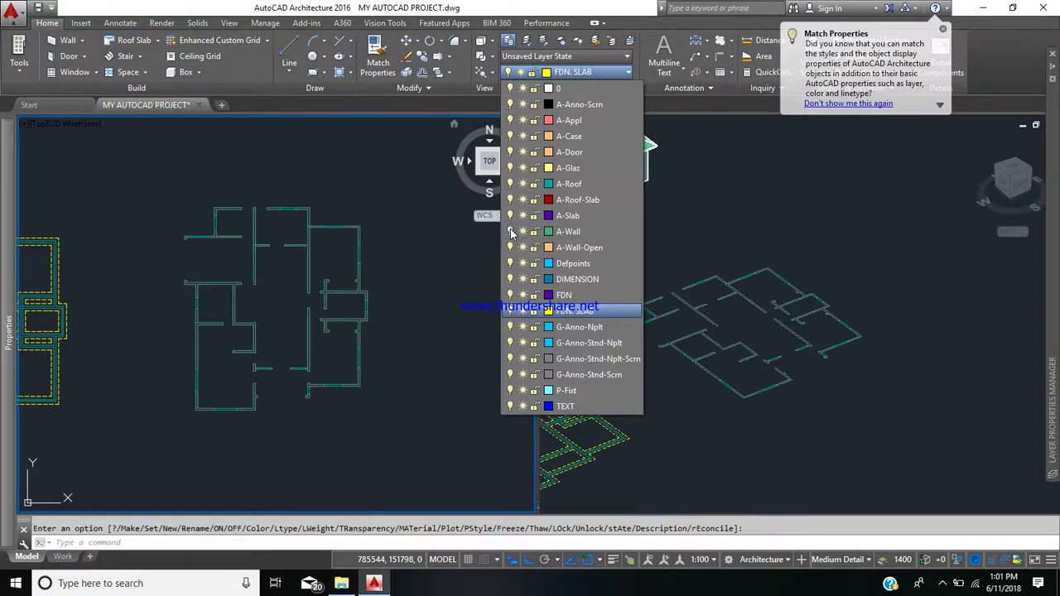
{"action": "left_click", "coordinate": [417, 324]}
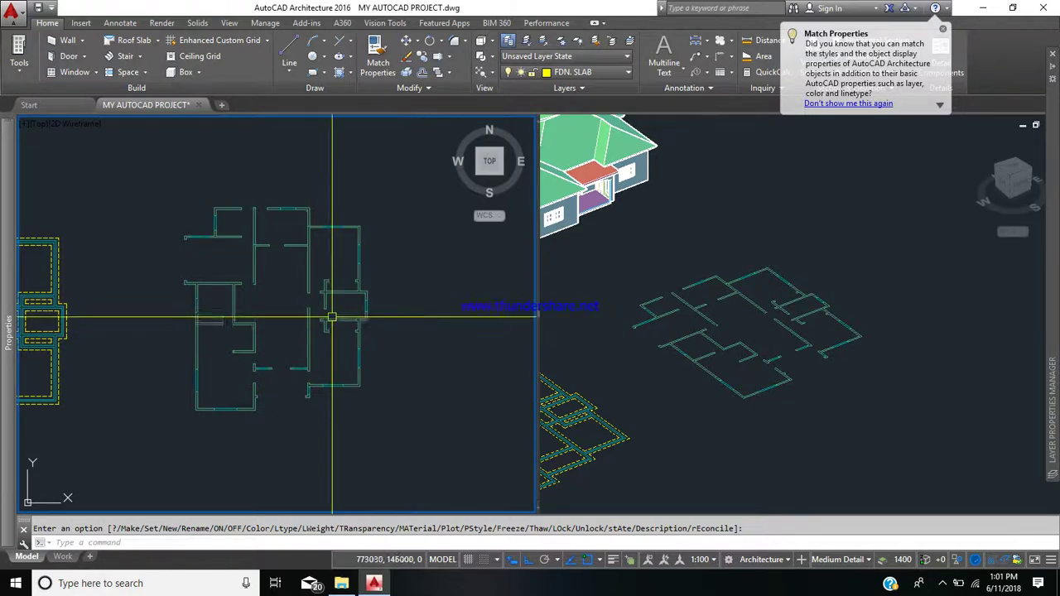
Step: Explode all walls of the floor plan copy into separate lines
{"action": "scroll", "coordinate": [346, 249], "scroll_direction": "up", "scroll_amount": 2}
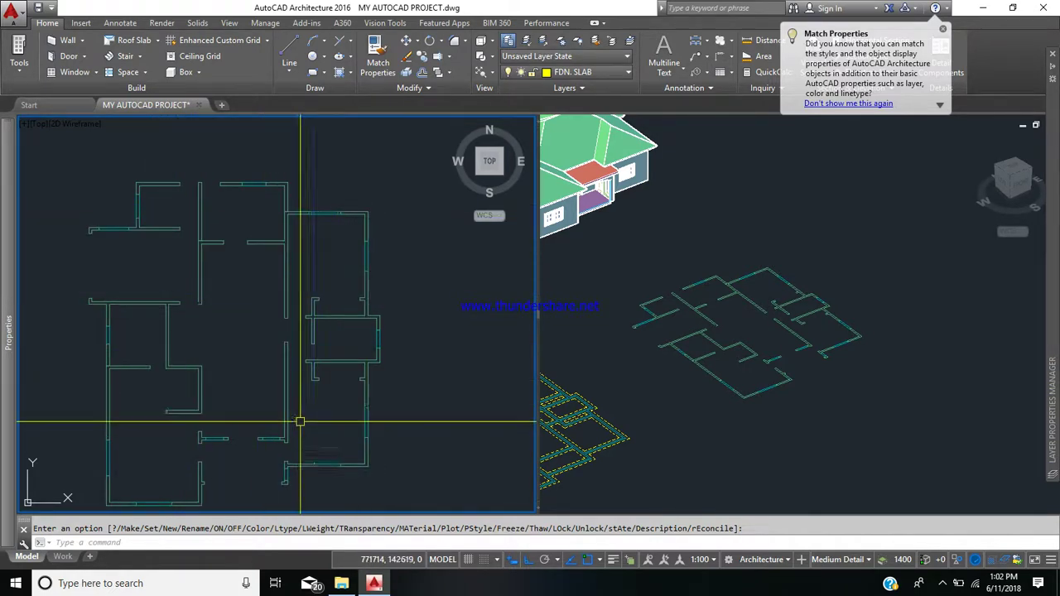
{"action": "middle_click_drag", "start_coordinate": [339, 438], "coordinate": [323, 380]}
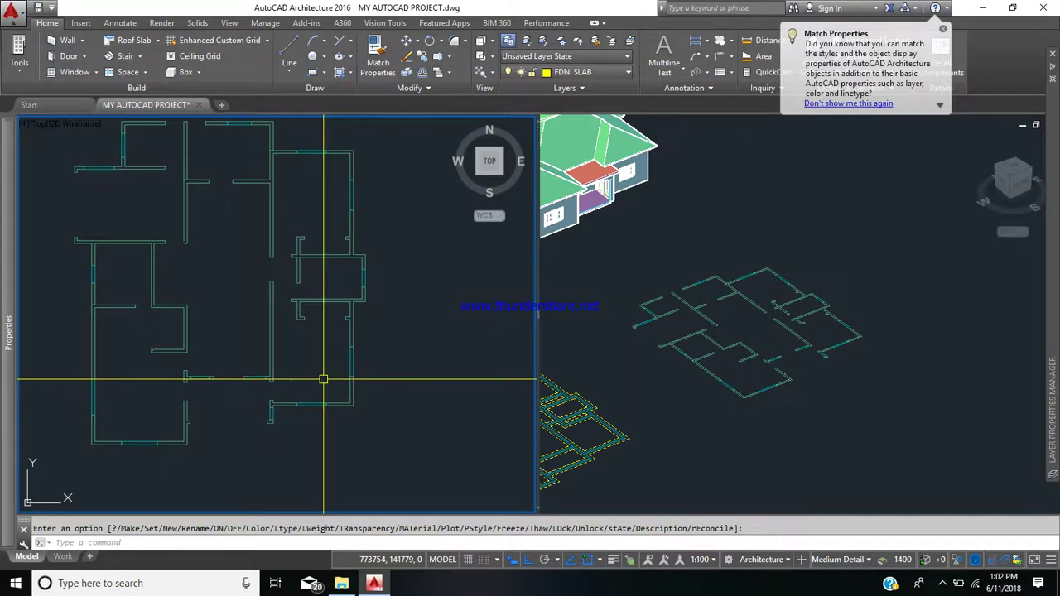
{"action": "scroll", "coordinate": [344, 356], "scroll_direction": "up", "scroll_amount": 2}
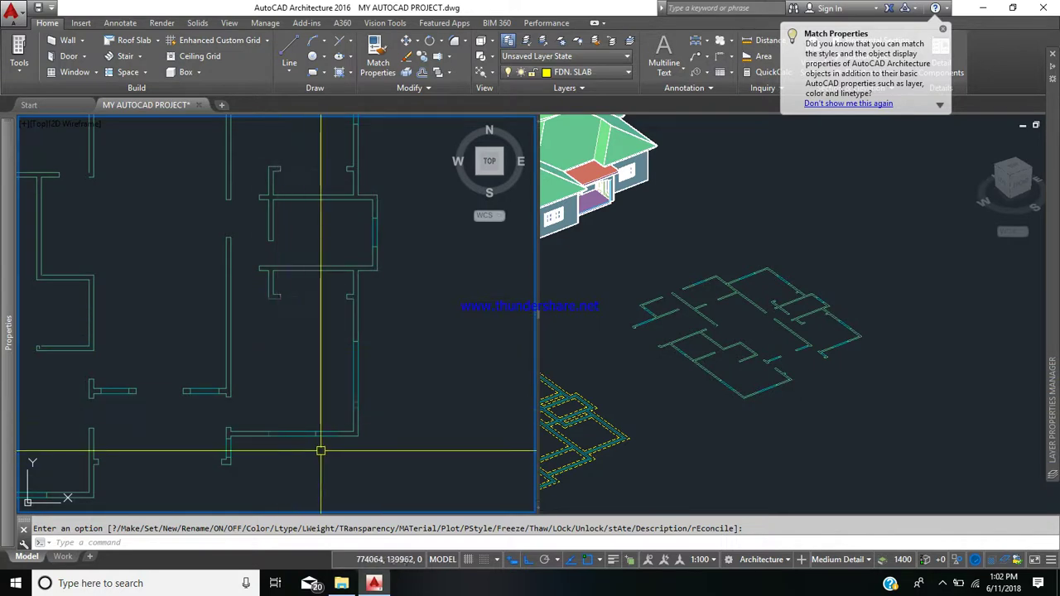
{"action": "scroll", "coordinate": [320, 451], "scroll_direction": "down", "scroll_amount": 3}
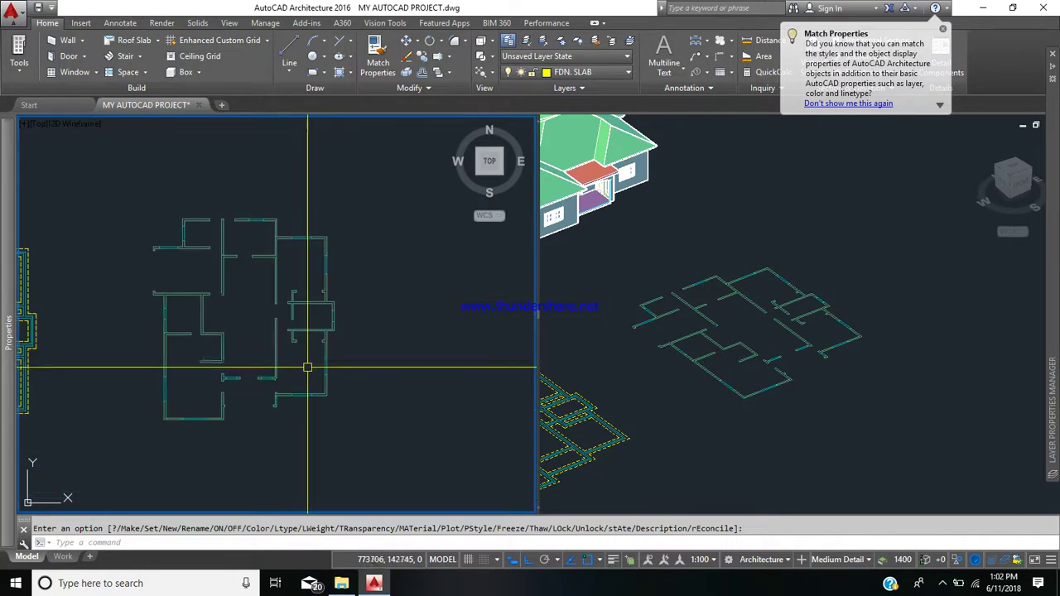
{"action": "left_click", "coordinate": [406, 73]}
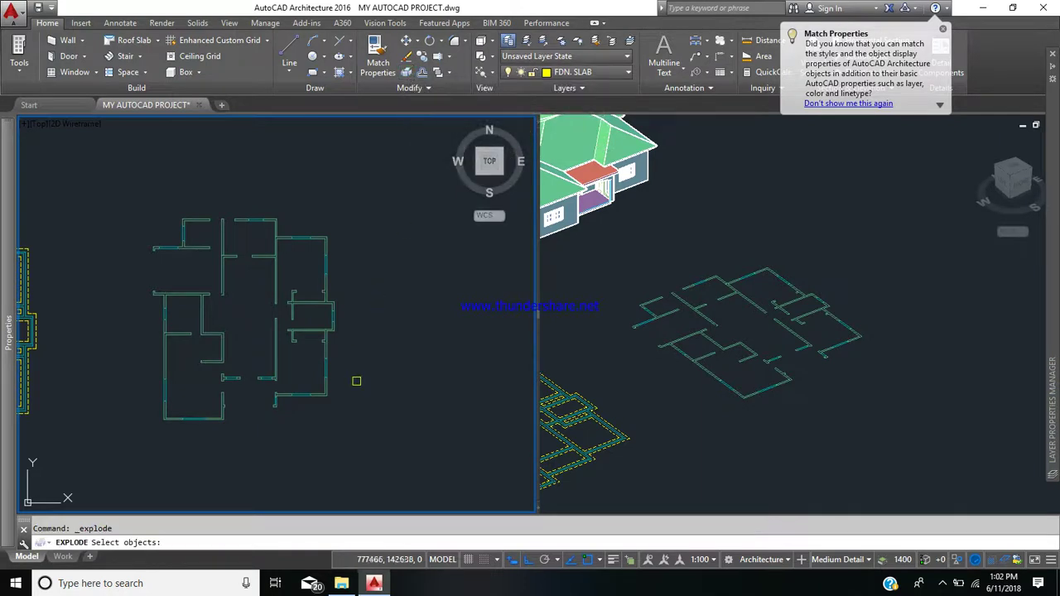
{"action": "left_click", "coordinate": [372, 453]}
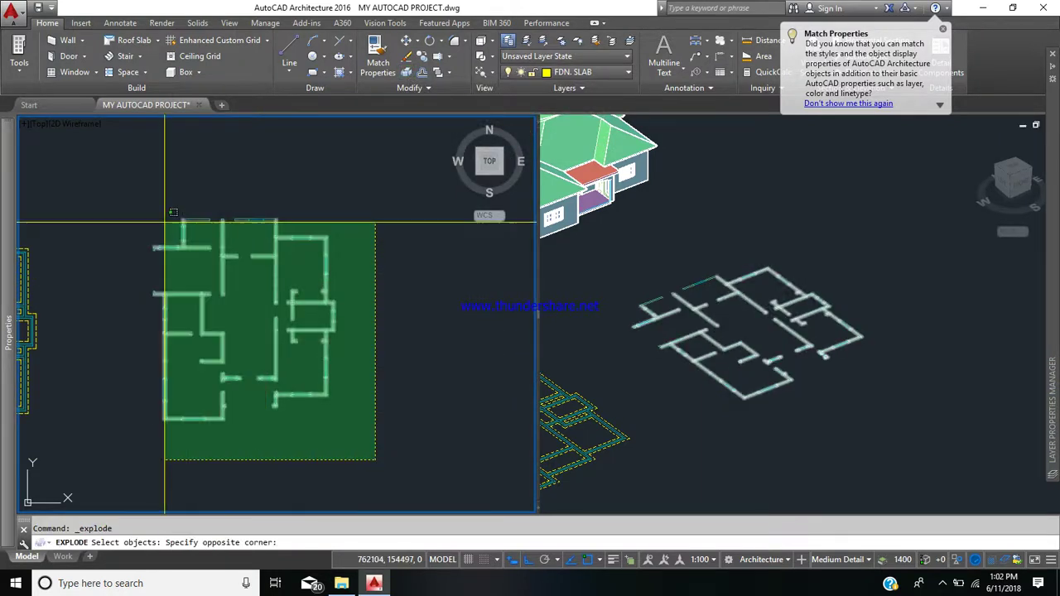
{"action": "left_click", "coordinate": [127, 188]}
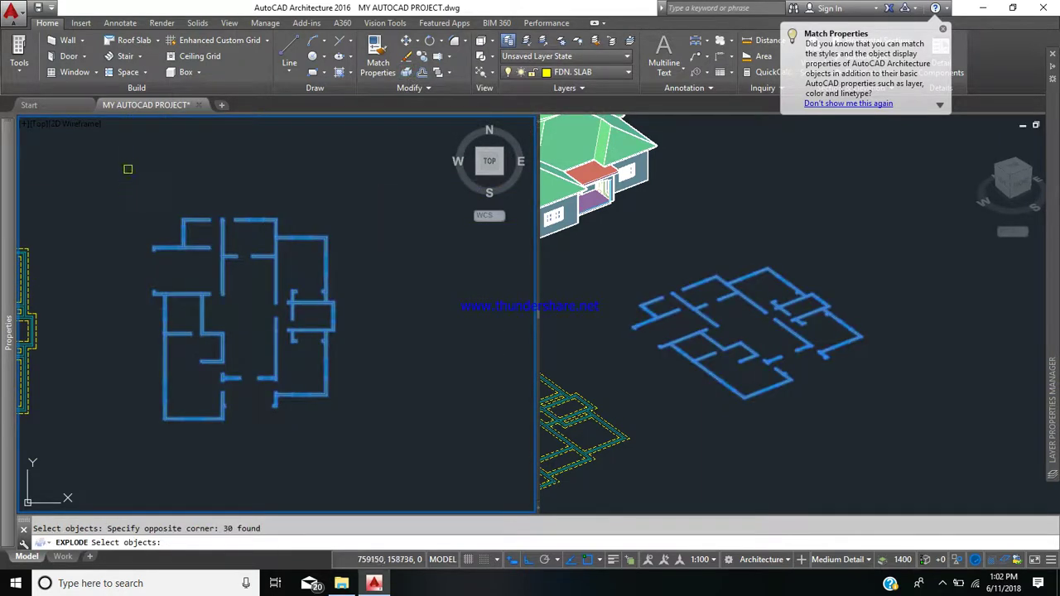
{"action": "key", "text": "Return"}
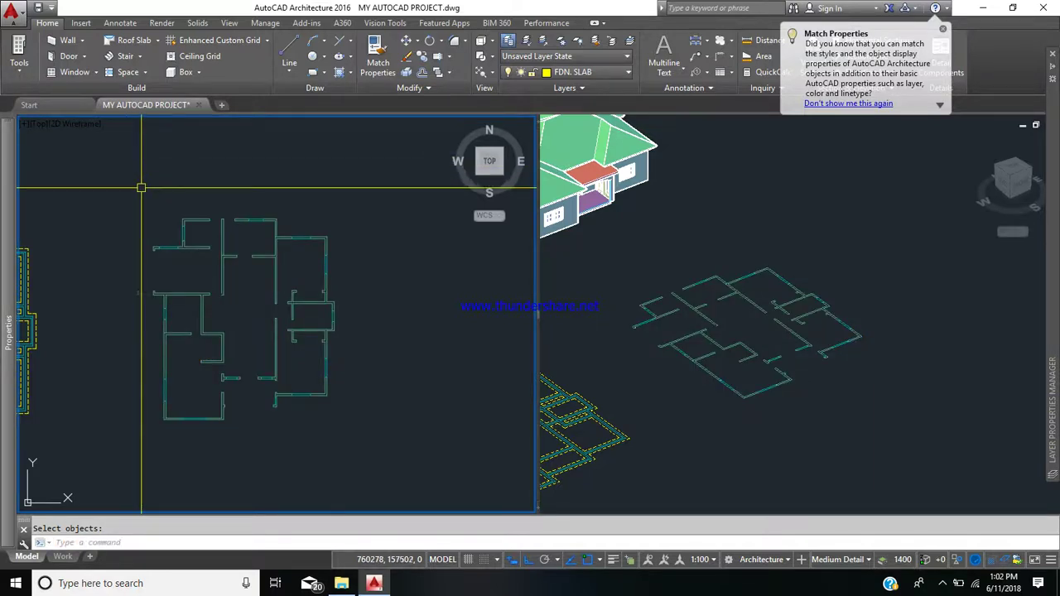
Step: Erase the wall lines across the east and north window openings of the northeast room
{"action": "scroll", "coordinate": [331, 255], "scroll_direction": "up", "scroll_amount": 4}
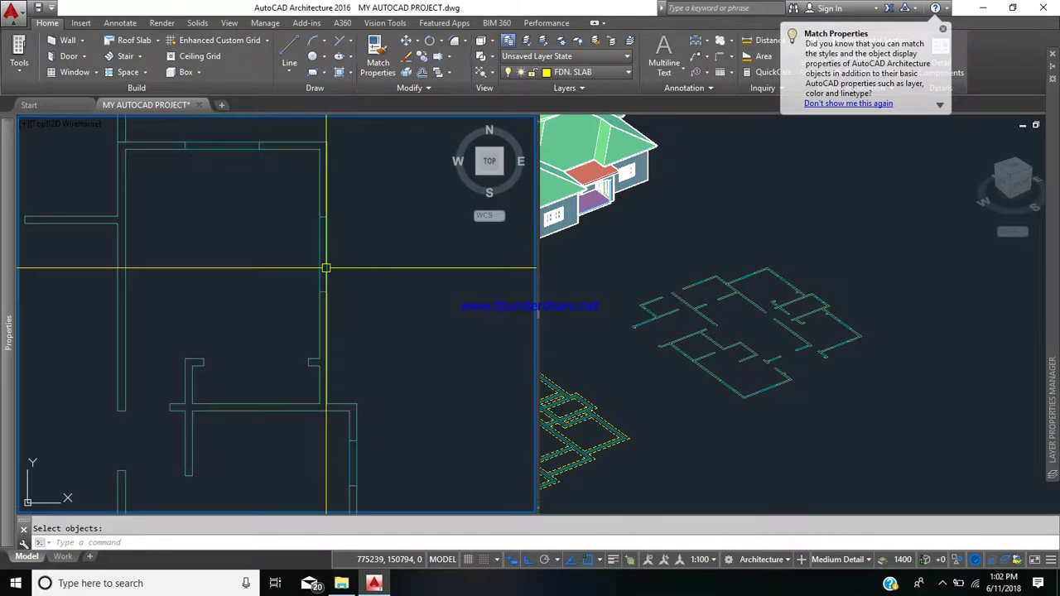
{"action": "left_click", "coordinate": [331, 259]}
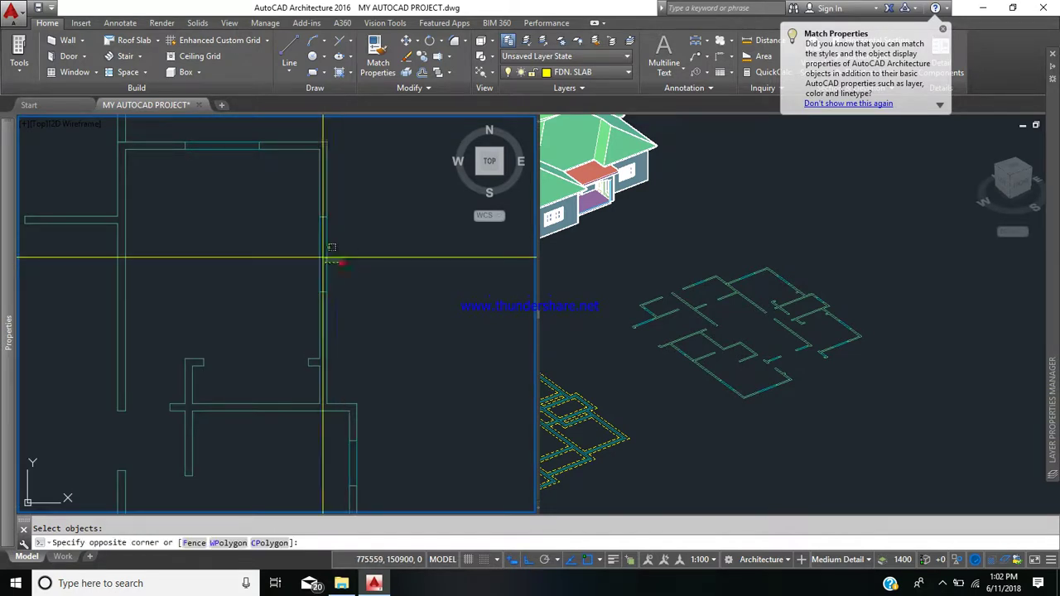
{"action": "left_click", "coordinate": [280, 244]}
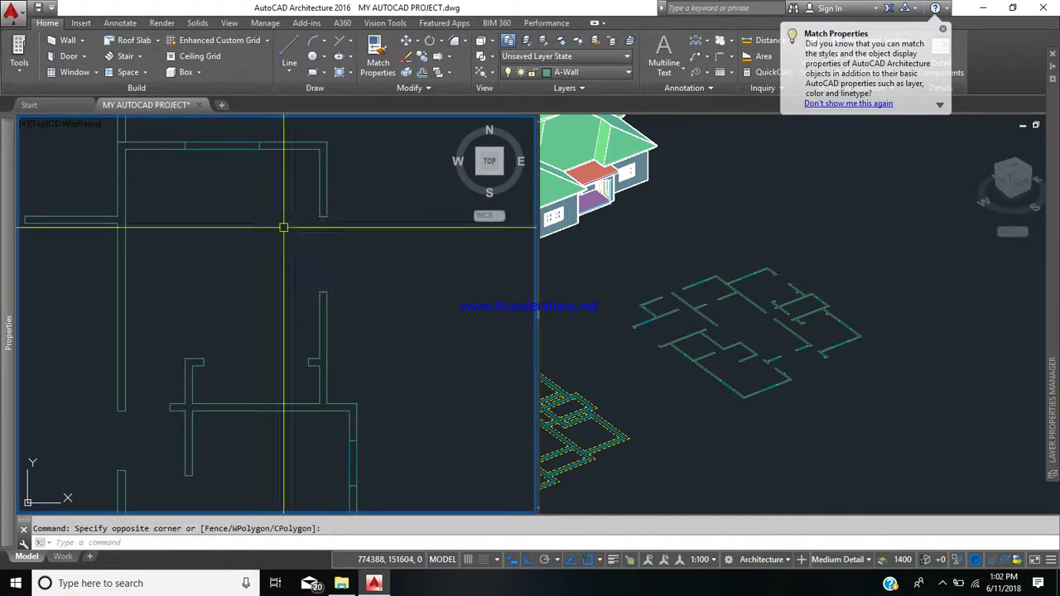
{"action": "key", "text": "Delete"}
{"action": "middle_click_drag", "start_coordinate": [289, 234], "coordinate": [324, 345]}
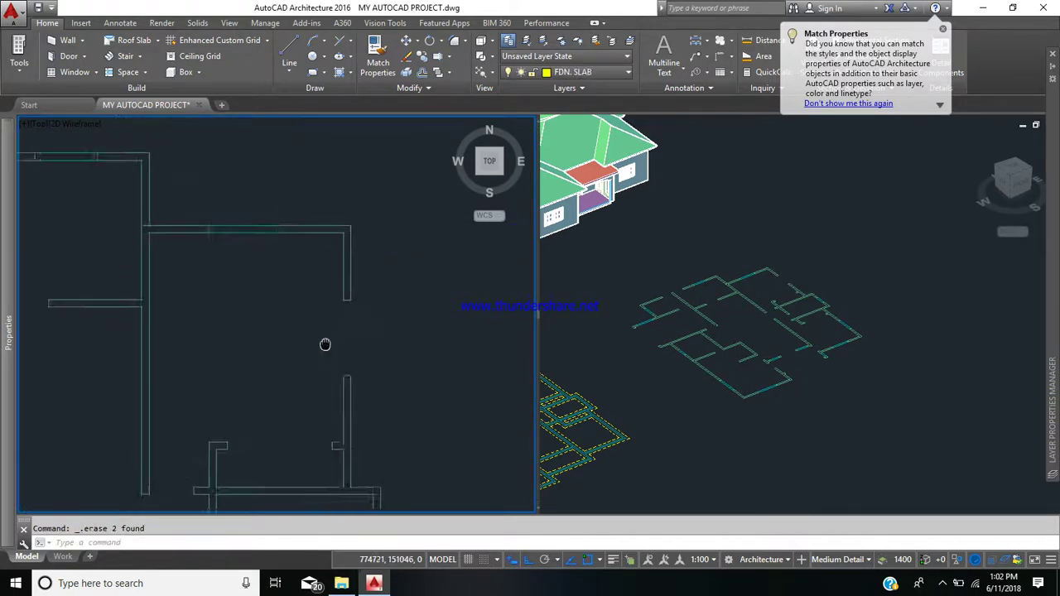
{"action": "left_click", "coordinate": [273, 279]}
{"action": "left_click", "coordinate": [233, 201]}
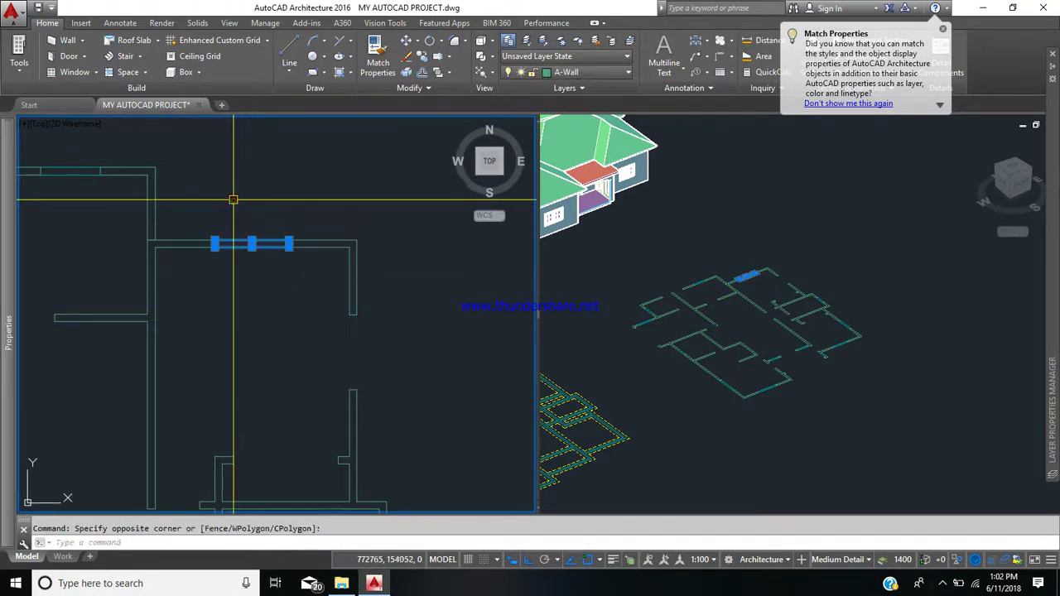
{"action": "key", "text": "Delete"}
Step: Erase the two wall lines across the window opening in the kitchen's north wall
{"action": "scroll", "coordinate": [237, 195], "scroll_direction": "down", "scroll_amount": 5}
{"action": "middle_click_drag", "start_coordinate": [263, 210], "coordinate": [359, 290]}
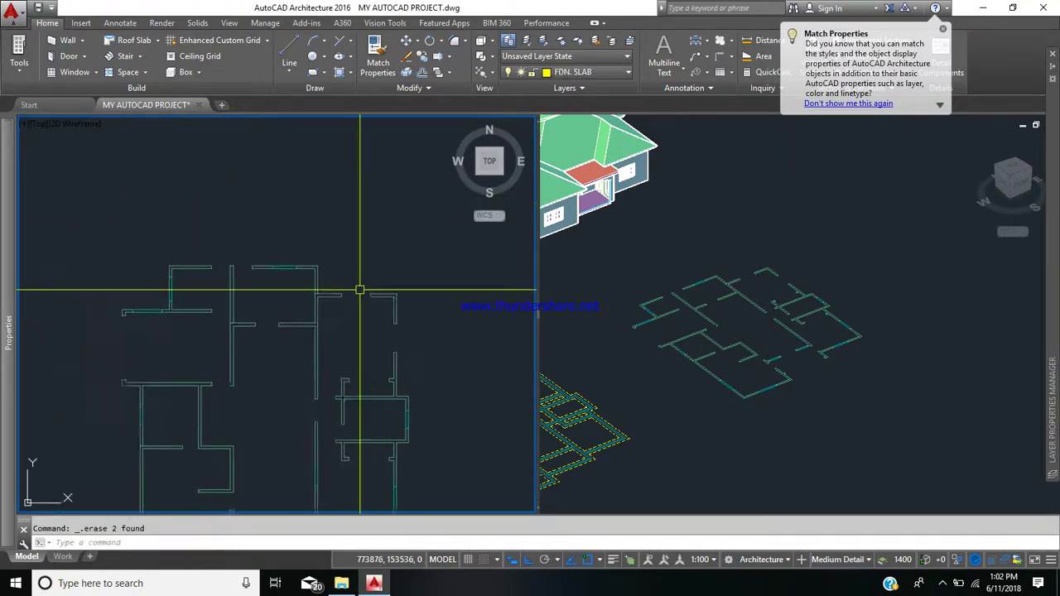
{"action": "scroll", "coordinate": [294, 276], "scroll_direction": "up", "scroll_amount": 4}
{"action": "left_click", "coordinate": [285, 275]}
{"action": "left_click", "coordinate": [245, 214]}
{"action": "key", "text": "Delete"}
{"action": "scroll", "coordinate": [265, 253], "scroll_direction": "down", "scroll_amount": 2}
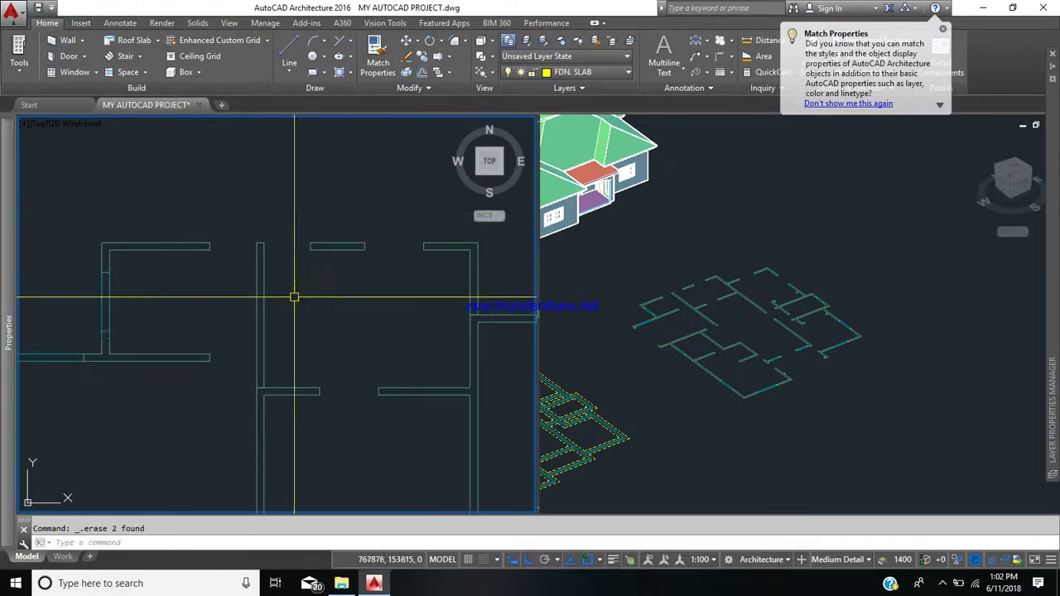
Step: Erase the wall lines across the west window opening of the northwest room and the north window opening of the adjoining west room
{"action": "middle_click_drag", "start_coordinate": [293, 296], "coordinate": [456, 329]}
{"action": "left_click", "coordinate": [339, 354]}
{"action": "left_click", "coordinate": [236, 324]}
{"action": "key", "text": "Delete"}
{"action": "left_click", "coordinate": [220, 425]}
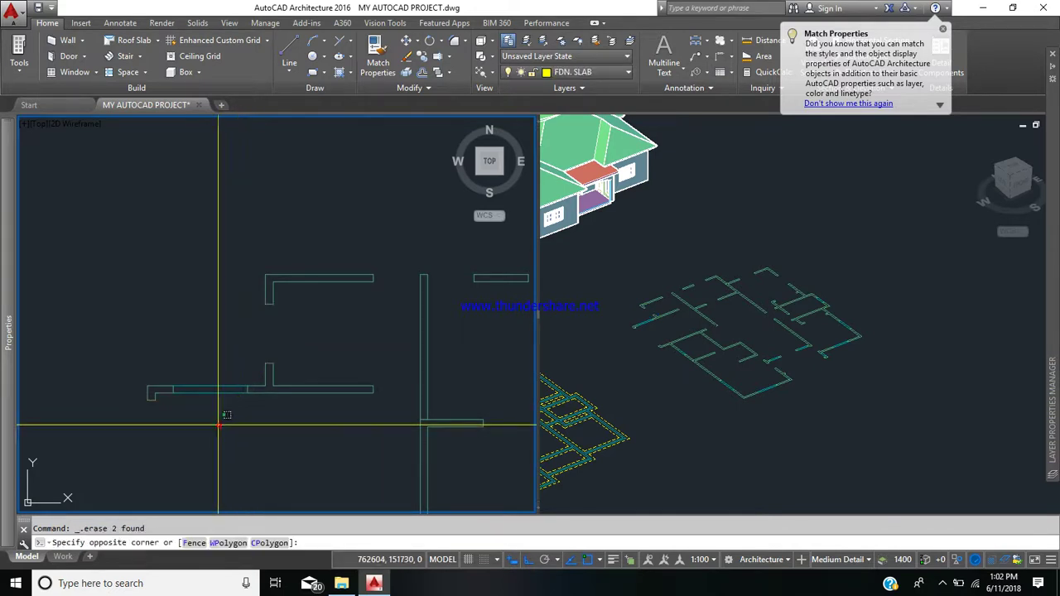
{"action": "left_click", "coordinate": [179, 342]}
{"action": "key", "text": "Delete"}
Step: Erase the two wall lines across the window opening in the west bathroom's outer wall
{"action": "scroll", "coordinate": [252, 385], "scroll_direction": "down", "scroll_amount": 5}
{"action": "middle_click_drag", "start_coordinate": [252, 384], "coordinate": [262, 279]}
{"action": "scroll", "coordinate": [225, 403], "scroll_direction": "up", "scroll_amount": 7}
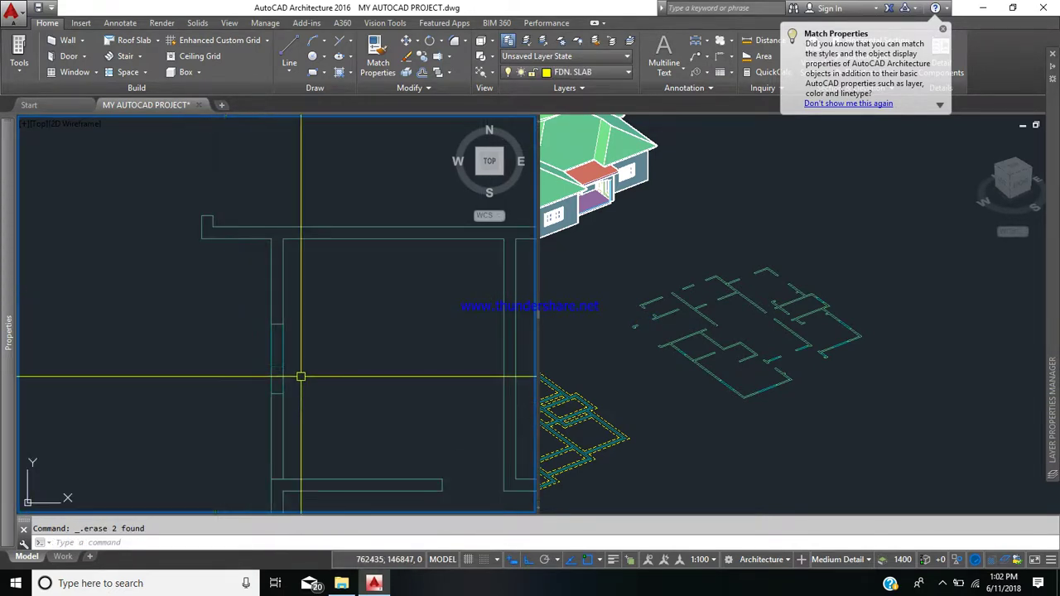
{"action": "left_click", "coordinate": [300, 373]}
{"action": "left_click", "coordinate": [217, 337]}
{"action": "key", "text": "Delete"}
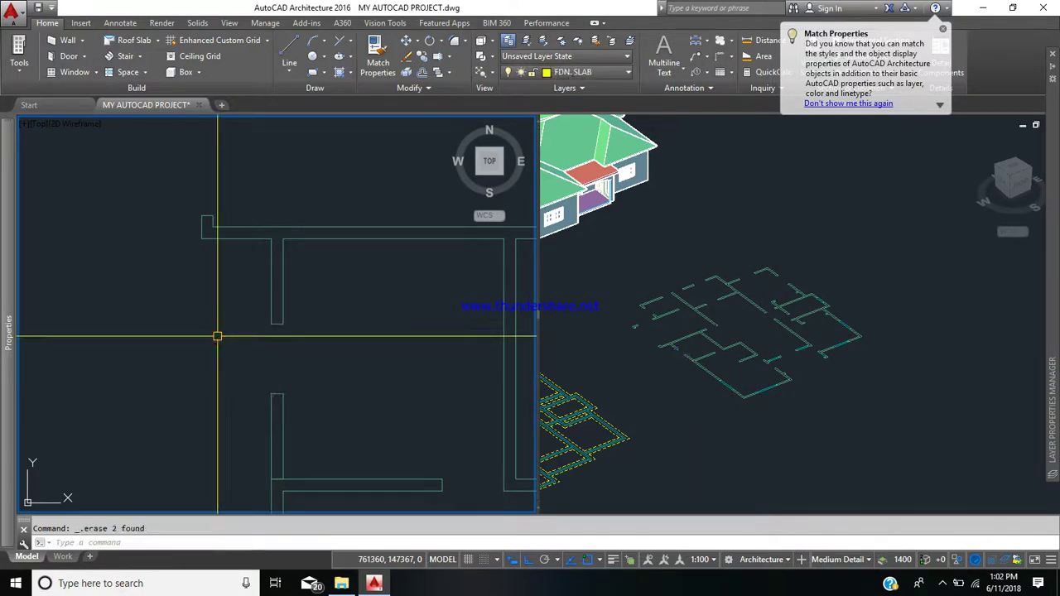
Step: Erase the wall lines across the west and south window openings of the southwest room
{"action": "scroll", "coordinate": [303, 348], "scroll_direction": "down", "scroll_amount": 2}
{"action": "scroll", "coordinate": [303, 347], "scroll_direction": "down", "scroll_amount": 3}
{"action": "middle_click_drag", "start_coordinate": [343, 406], "coordinate": [379, 252]}
{"action": "scroll", "coordinate": [342, 361], "scroll_direction": "up", "scroll_amount": 2}
{"action": "left_click", "coordinate": [358, 414]}
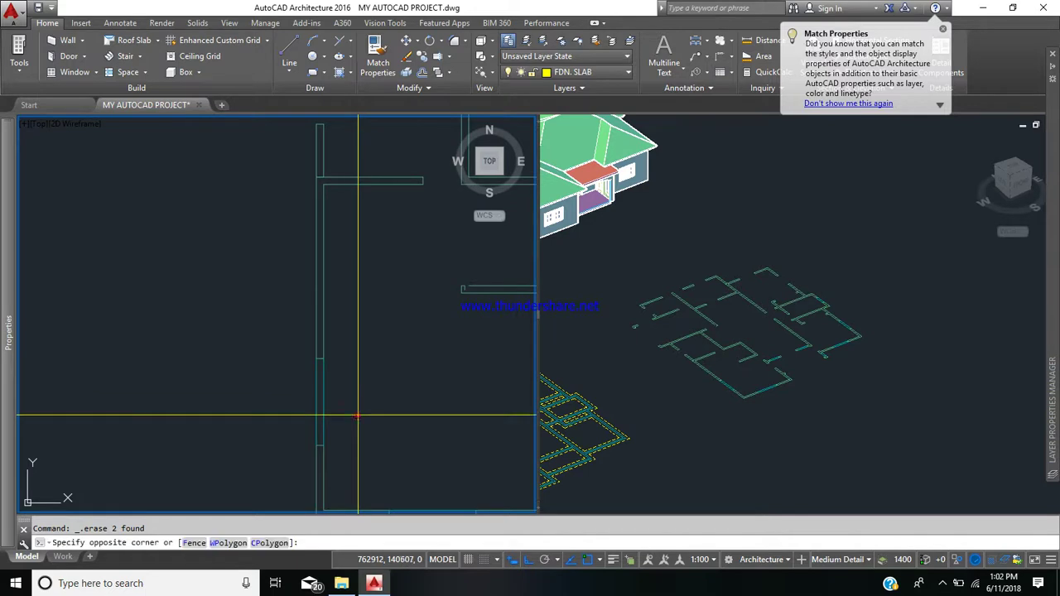
{"action": "key", "text": "Escape"}
{"action": "scroll", "coordinate": [289, 398], "scroll_direction": "down", "scroll_amount": 3}
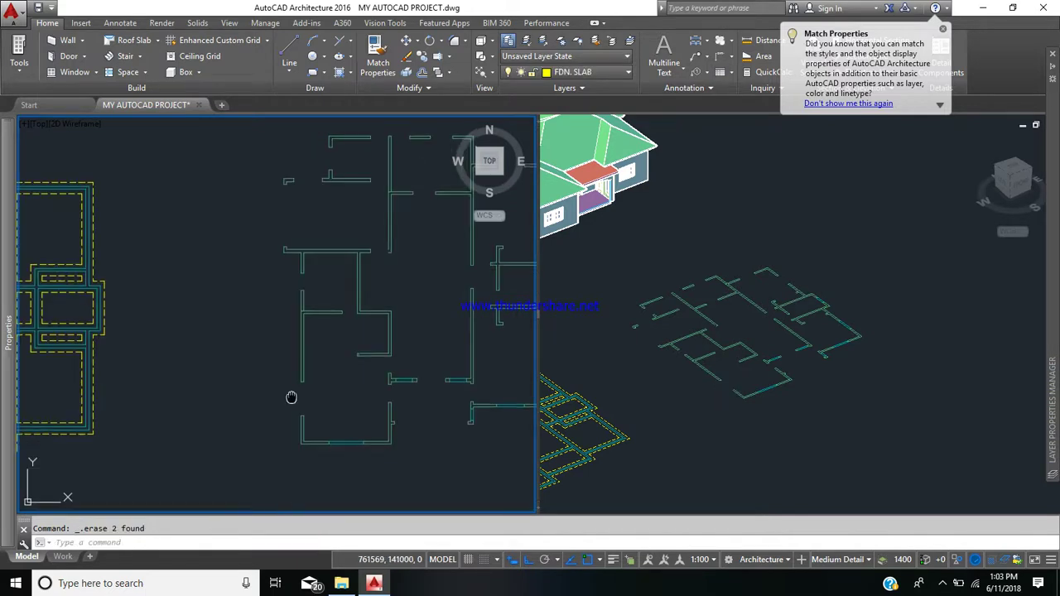
{"action": "scroll", "coordinate": [286, 385], "scroll_direction": "up", "scroll_amount": 1}
{"action": "scroll", "coordinate": [310, 431], "scroll_direction": "up", "scroll_amount": 4}
{"action": "left_click", "coordinate": [278, 426]}
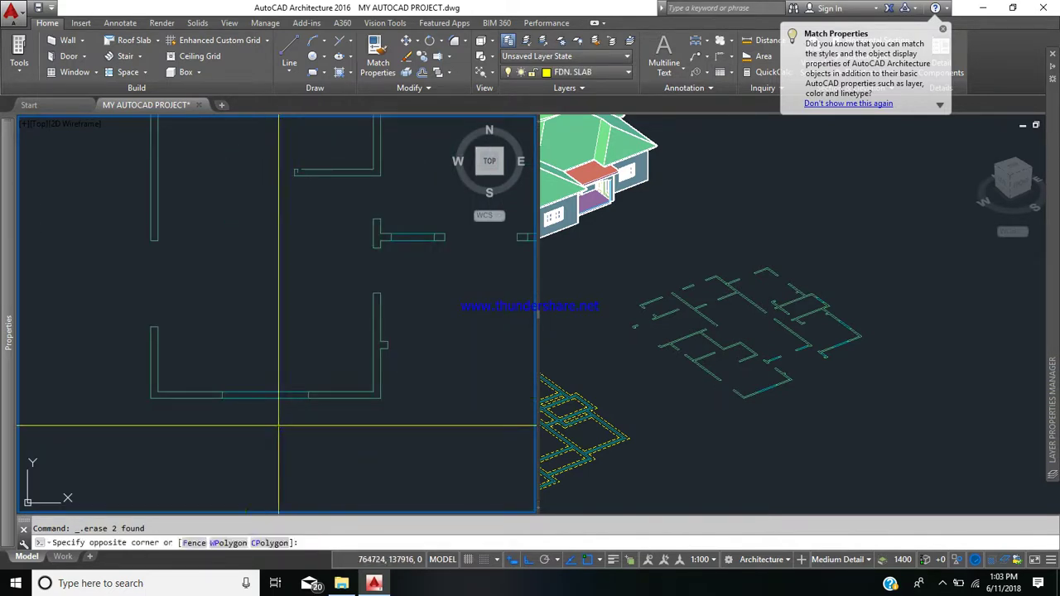
{"action": "left_click", "coordinate": [246, 310]}
{"action": "key", "text": "Delete"}
Step: Erase the wall lines across the two window openings flanking the front entrance's double door
{"action": "mouse_move", "coordinate": [291, 327]}
{"action": "middle_mouse_down"}
{"action": "mouse_move", "coordinate": [253, 371]}
{"action": "mouse_move", "coordinate": [204, 394]}
{"action": "middle_mouse_up"}
{"action": "left_click", "coordinate": [333, 335]}
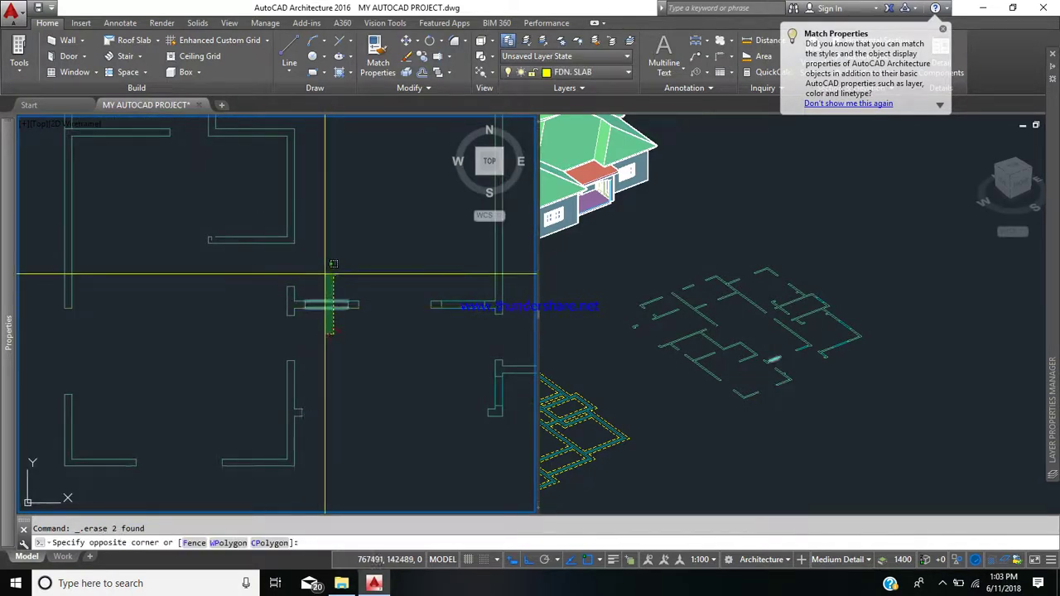
{"action": "left_click", "coordinate": [327, 275]}
{"action": "key", "text": "Delete"}
{"action": "middle_click_drag", "start_coordinate": [362, 324], "coordinate": [263, 368]}
{"action": "scroll", "coordinate": [353, 348], "scroll_direction": "up", "scroll_amount": 4}
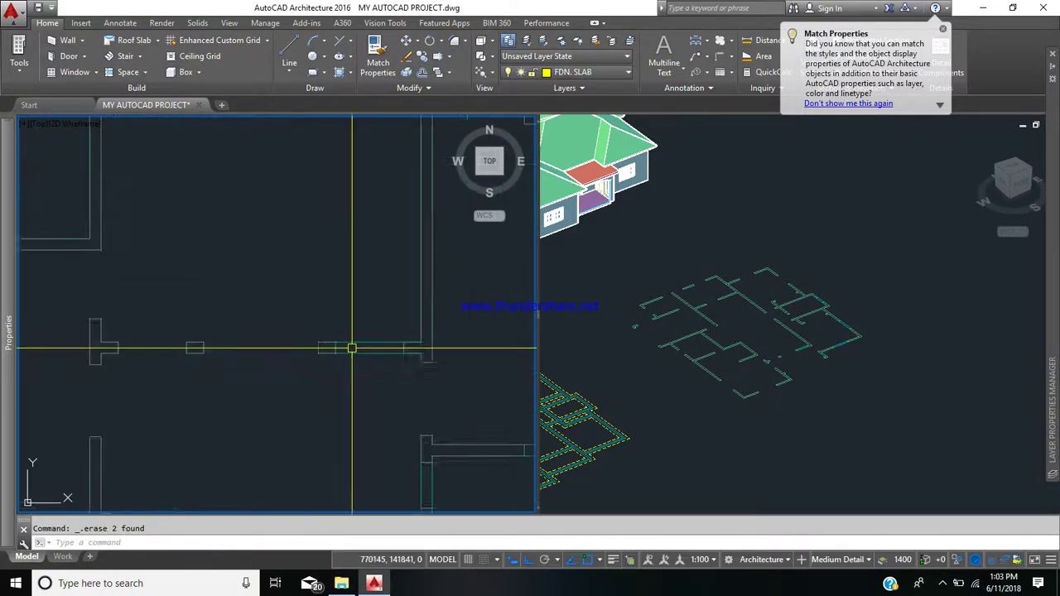
{"action": "left_click", "coordinate": [373, 376]}
{"action": "left_click", "coordinate": [365, 306]}
{"action": "key", "text": "Delete"}
Step: Erase the wall lines across the southeast room's south window opening and the window opening in the short wall east of the porch
{"action": "scroll", "coordinate": [336, 352], "scroll_direction": "down", "scroll_amount": 4}
{"action": "middle_click_drag", "start_coordinate": [320, 372], "coordinate": [289, 320]}
{"action": "left_click", "coordinate": [413, 390]}
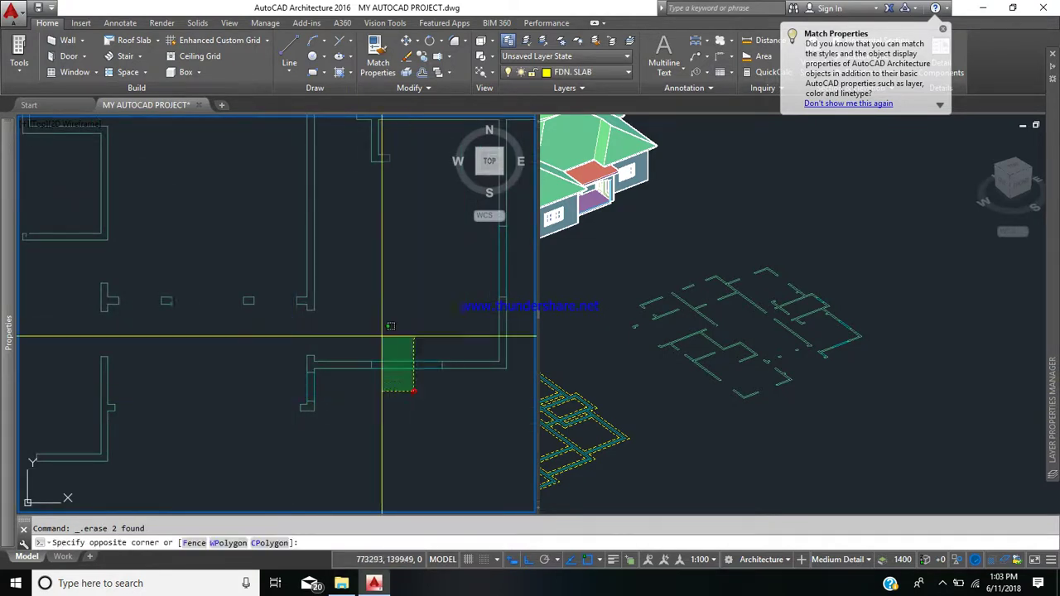
{"action": "left_click", "coordinate": [385, 325]}
{"action": "key", "text": "Delete"}
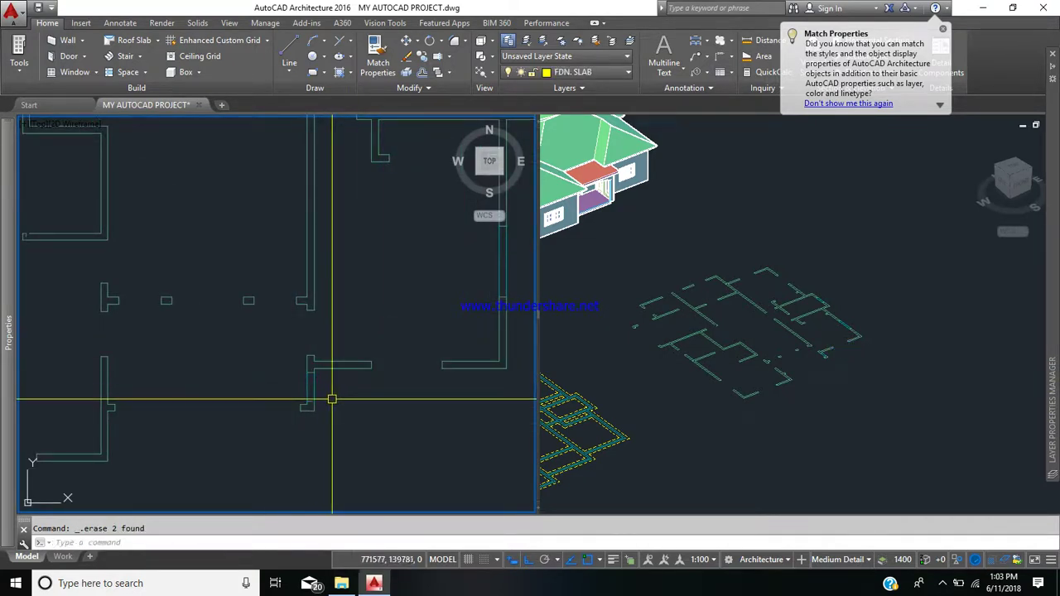
{"action": "left_click", "coordinate": [337, 392]}
{"action": "left_click", "coordinate": [280, 379]}
{"action": "key", "text": "Delete"}
Step: Erase the wall lines across the east window openings of the southeast room and the east bathroom
{"action": "scroll", "coordinate": [272, 387], "scroll_direction": "down", "scroll_amount": 2}
{"action": "middle_click_drag", "start_coordinate": [272, 393], "coordinate": [239, 477]}
{"action": "left_click", "coordinate": [386, 396]}
{"action": "left_click", "coordinate": [356, 389]}
{"action": "key", "text": "Delete"}
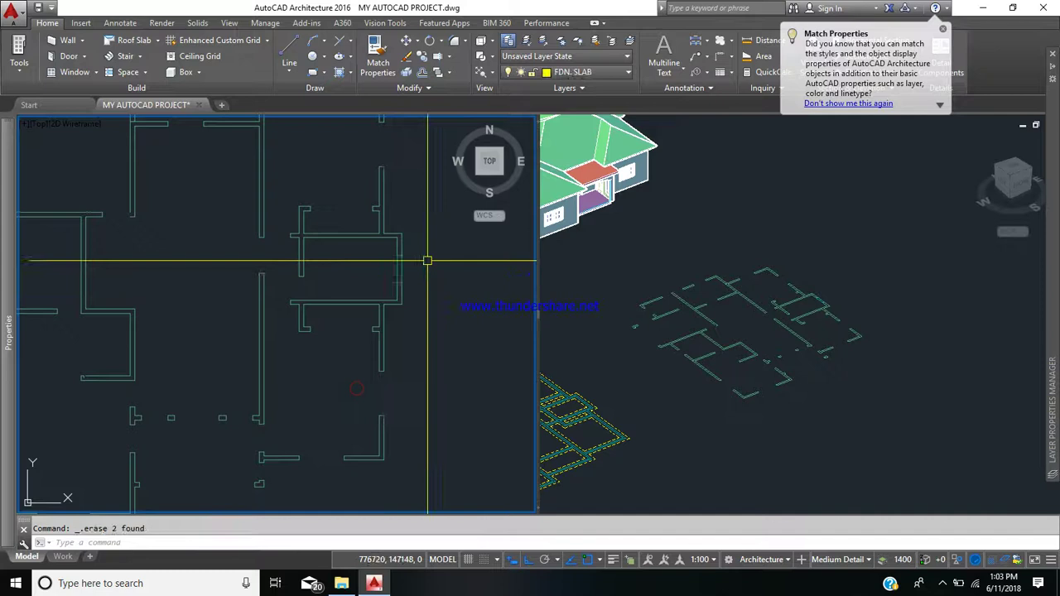
{"action": "left_click", "coordinate": [427, 275]}
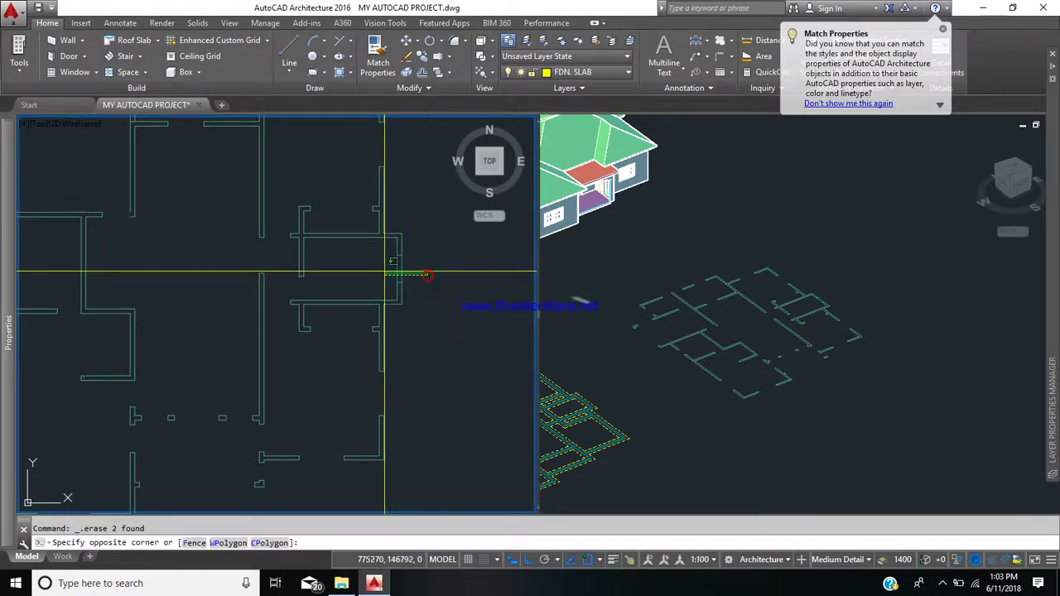
{"action": "left_click", "coordinate": [382, 270]}
{"action": "key", "text": "Delete"}
Step: End the object isolation to bring back the floor plan's doors, windows and fixtures
{"action": "scroll", "coordinate": [378, 276], "scroll_direction": "down", "scroll_amount": 5}
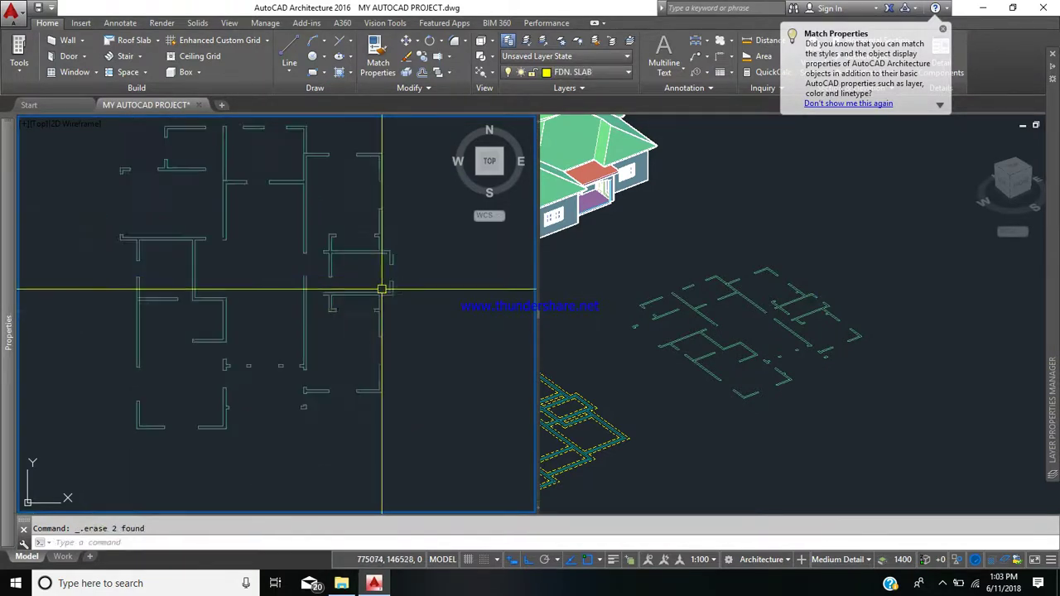
{"action": "middle_click_drag", "start_coordinate": [380, 355], "coordinate": [376, 402]}
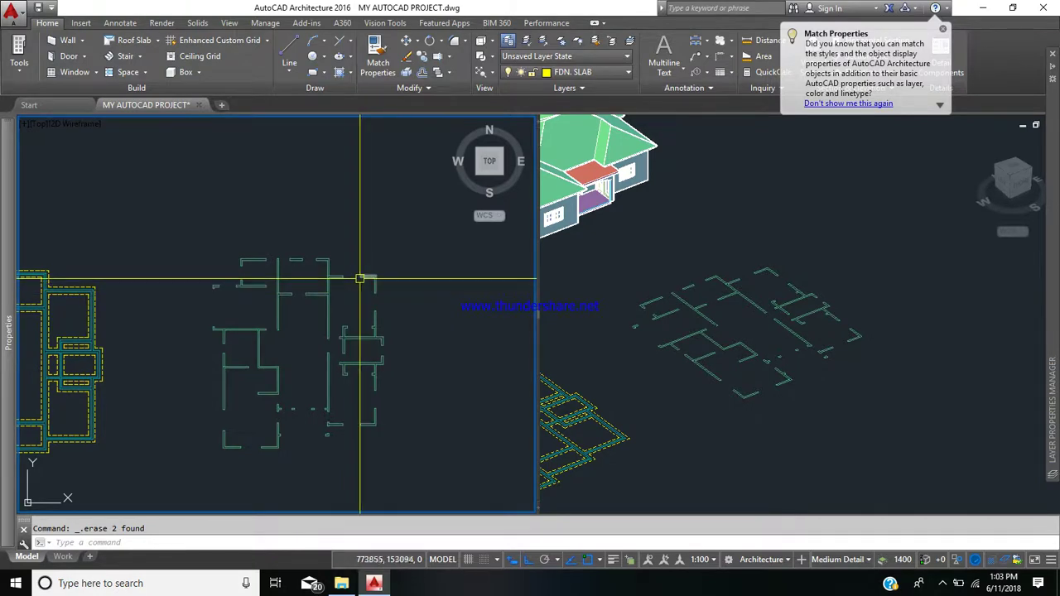
{"action": "right_click", "coordinate": [398, 311]}
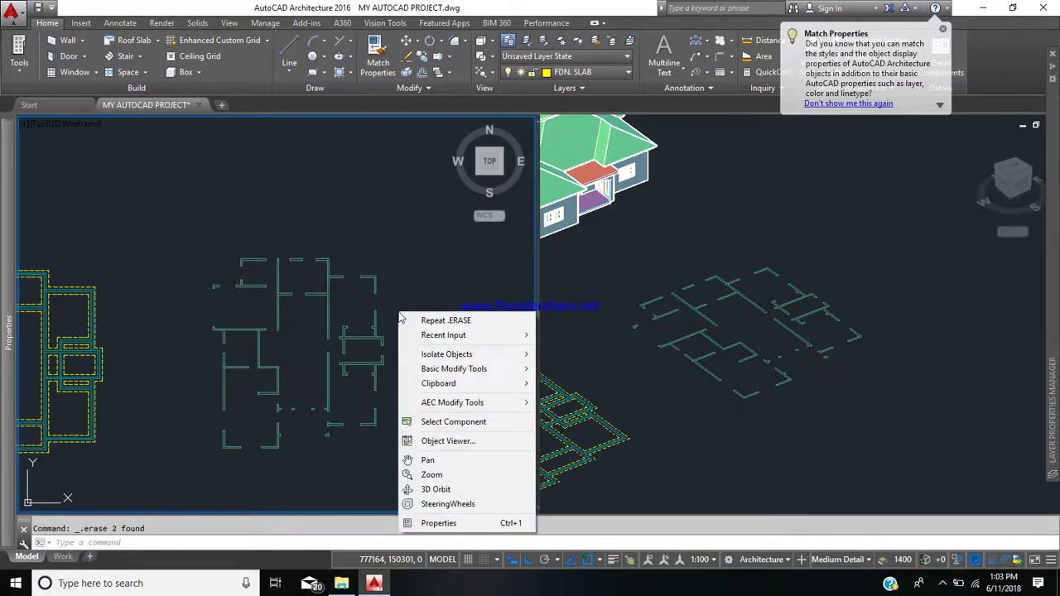
{"action": "mouse_move", "coordinate": [477, 356]}
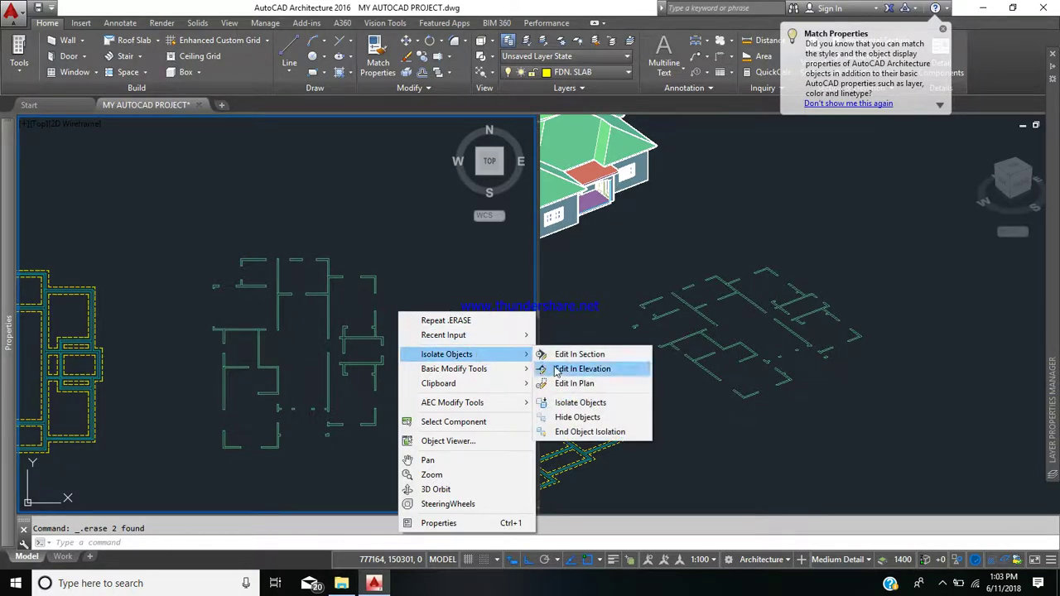
{"action": "left_click", "coordinate": [590, 431]}
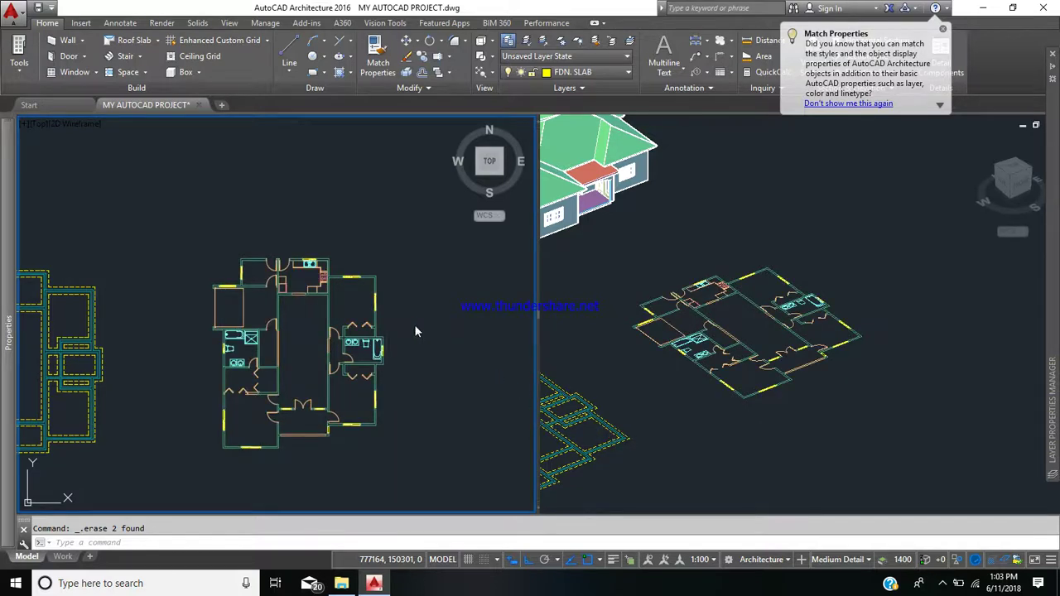
{"action": "left_click", "coordinate": [414, 293]}
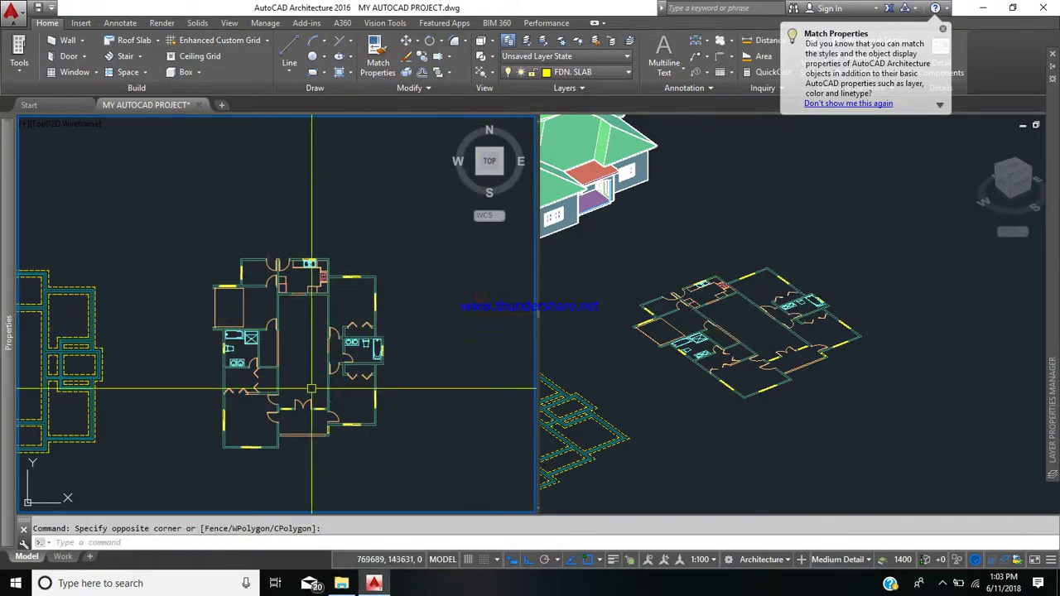
Step: Turn the A-Glaz layer off to check the cleared window openings in the floor plan, and turn it back on
{"action": "scroll", "coordinate": [311, 356], "scroll_direction": "up", "scroll_amount": 4}
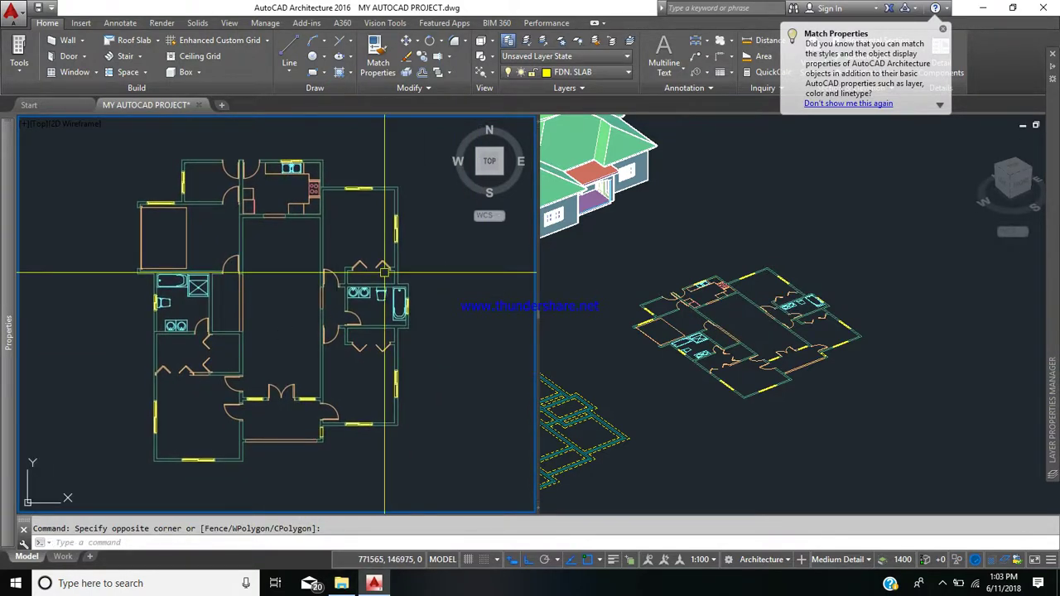
{"action": "left_click", "coordinate": [630, 72]}
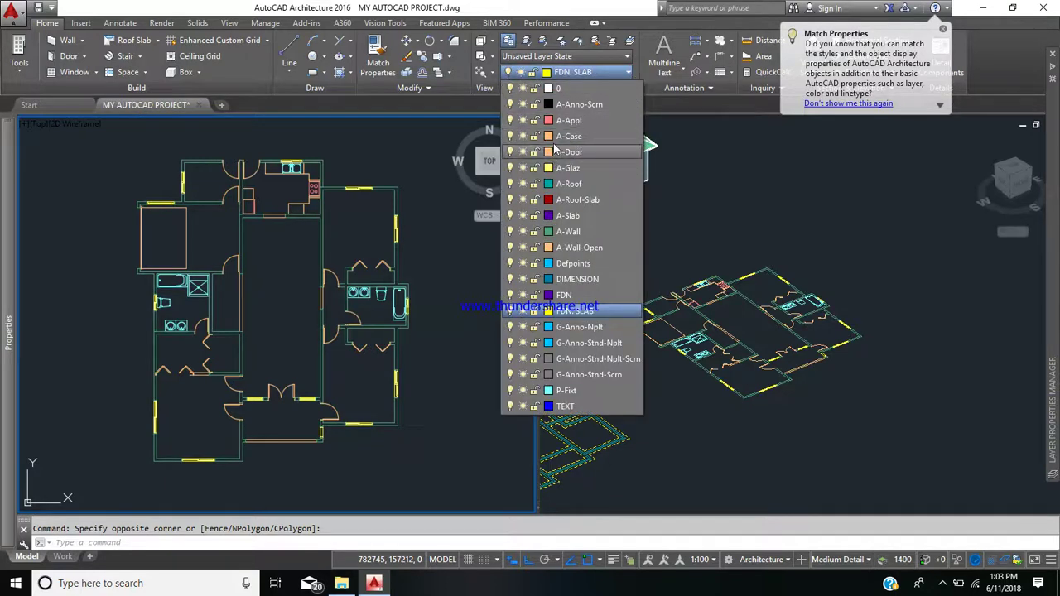
{"action": "left_click", "coordinate": [510, 168]}
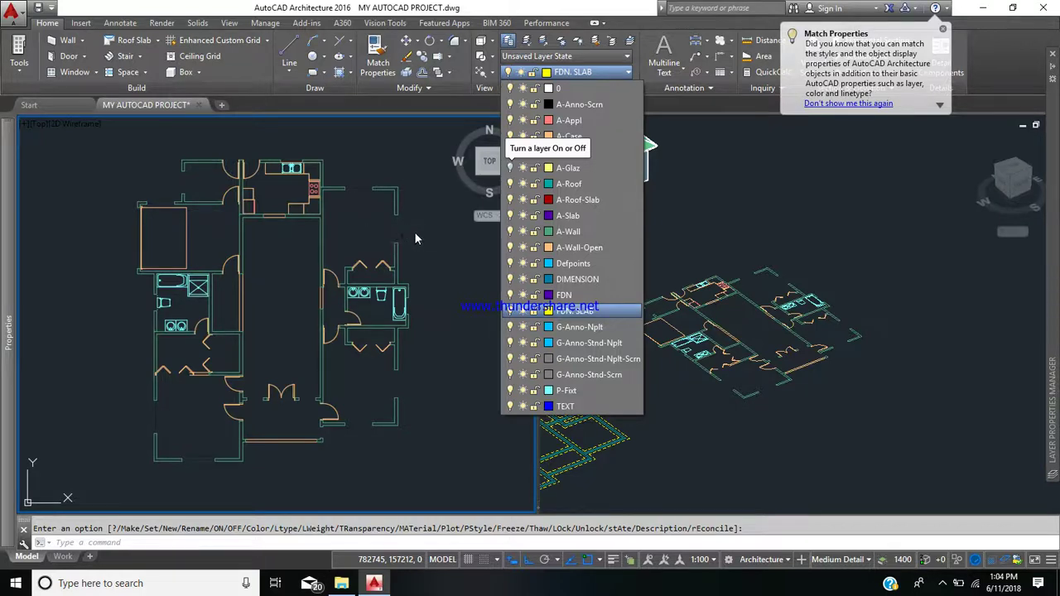
{"action": "left_click", "coordinate": [509, 168]}
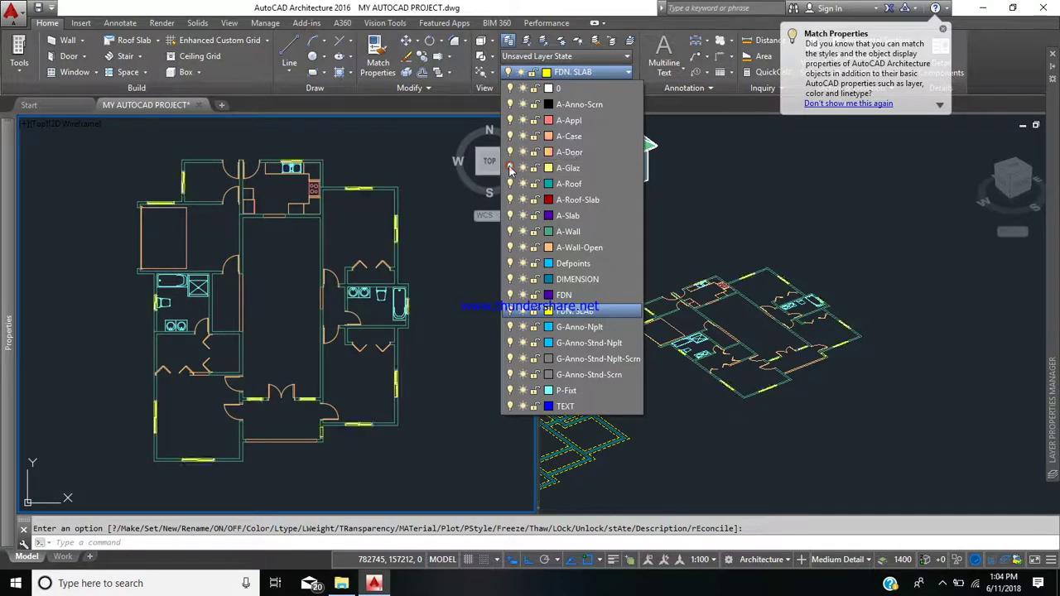
{"action": "left_click", "coordinate": [367, 247]}
Step: Examine the floor plan copy's windows and walls and compare it with the foundation plan beside it
{"action": "scroll", "coordinate": [362, 239], "scroll_direction": "down", "scroll_amount": 5}
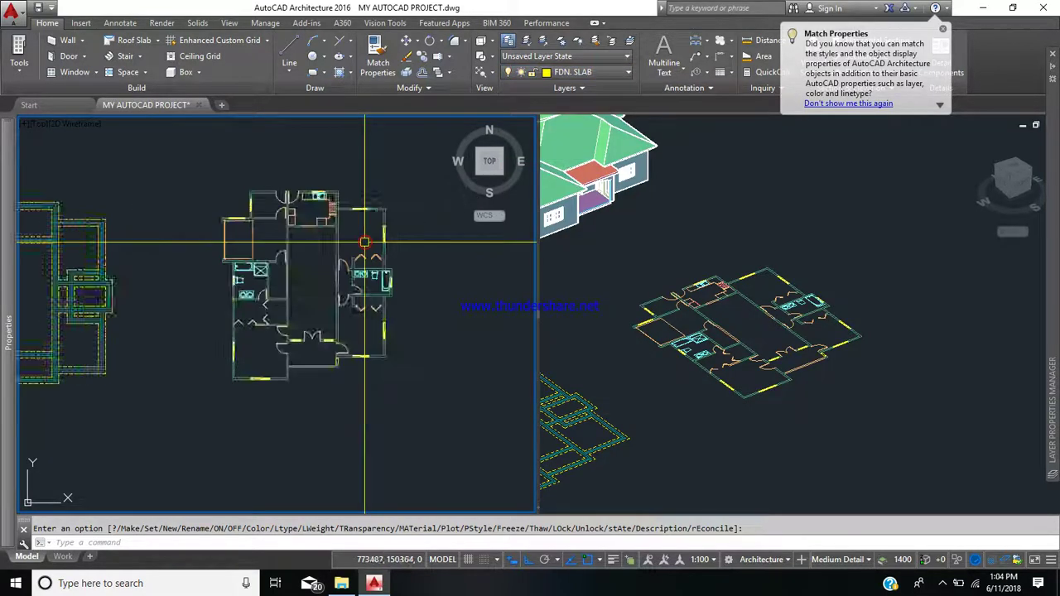
{"action": "middle_click_drag", "start_coordinate": [365, 283], "coordinate": [366, 293]}
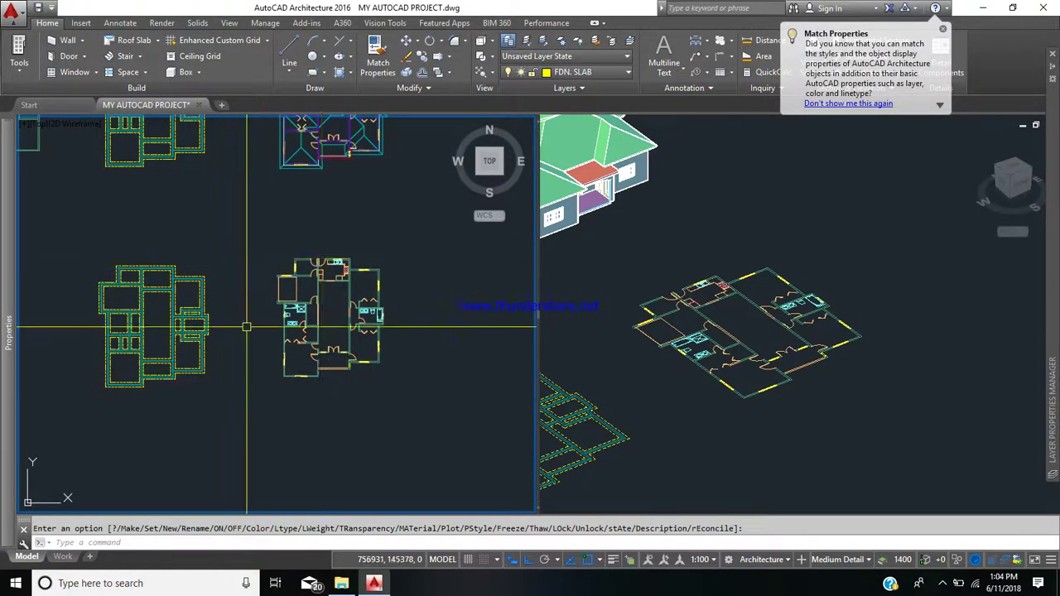
{"action": "middle_click_drag", "start_coordinate": [363, 327], "coordinate": [381, 317]}
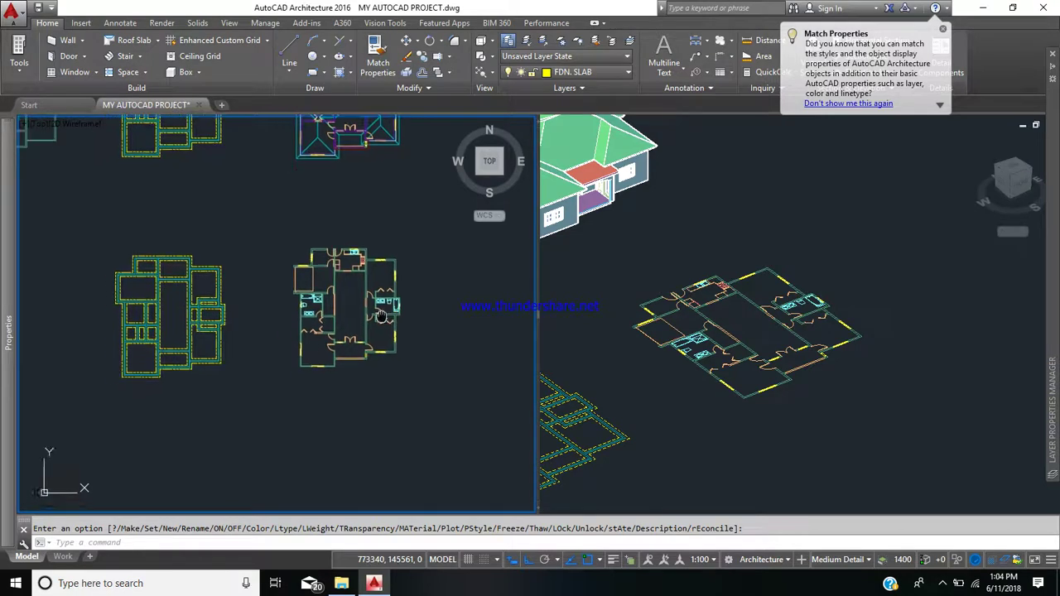
{"action": "scroll", "coordinate": [283, 281], "scroll_direction": "up", "scroll_amount": 2}
{"action": "mouse_move", "coordinate": [279, 312]}
{"action": "middle_mouse_down"}
{"action": "mouse_move", "coordinate": [274, 338]}
{"action": "mouse_move", "coordinate": [289, 302]}
{"action": "middle_mouse_up"}
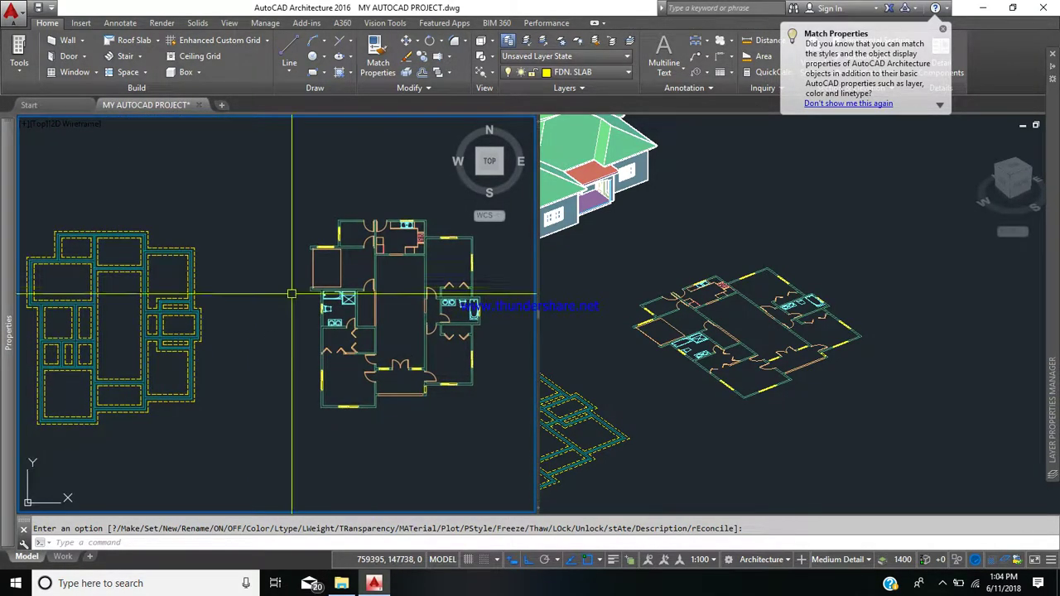
{"action": "scroll", "coordinate": [353, 222], "scroll_direction": "up", "scroll_amount": 5}
{"action": "scroll", "coordinate": [354, 222], "scroll_direction": "up", "scroll_amount": 2}
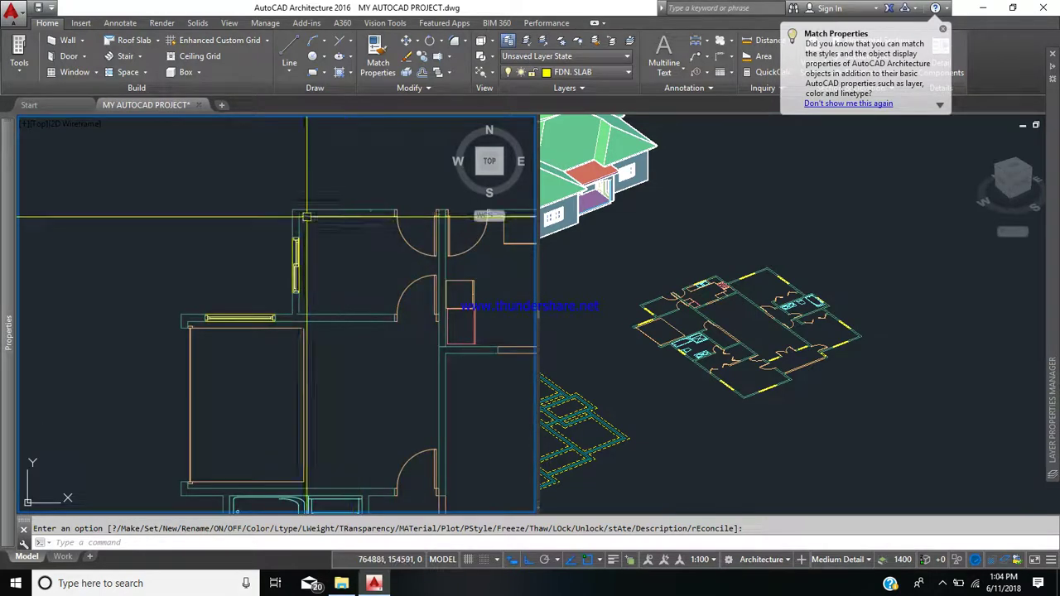
{"action": "scroll", "coordinate": [304, 220], "scroll_direction": "down", "scroll_amount": 4}
{"action": "scroll", "coordinate": [350, 256], "scroll_direction": "down", "scroll_amount": 3}
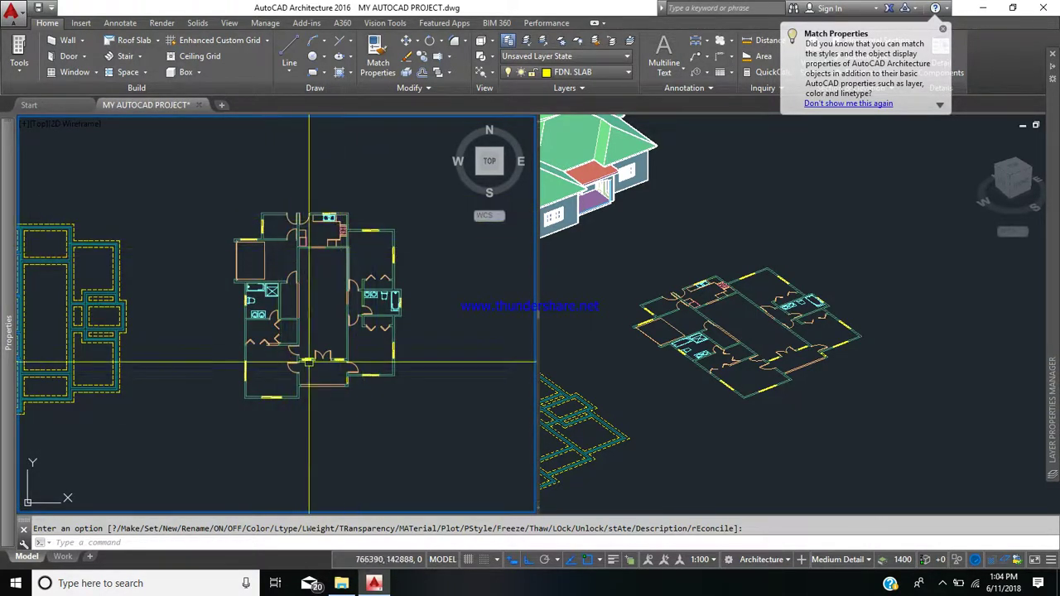
{"action": "scroll", "coordinate": [256, 352], "scroll_direction": "down", "scroll_amount": 2}
{"action": "middle_click_drag", "start_coordinate": [256, 352], "coordinate": [312, 346]}
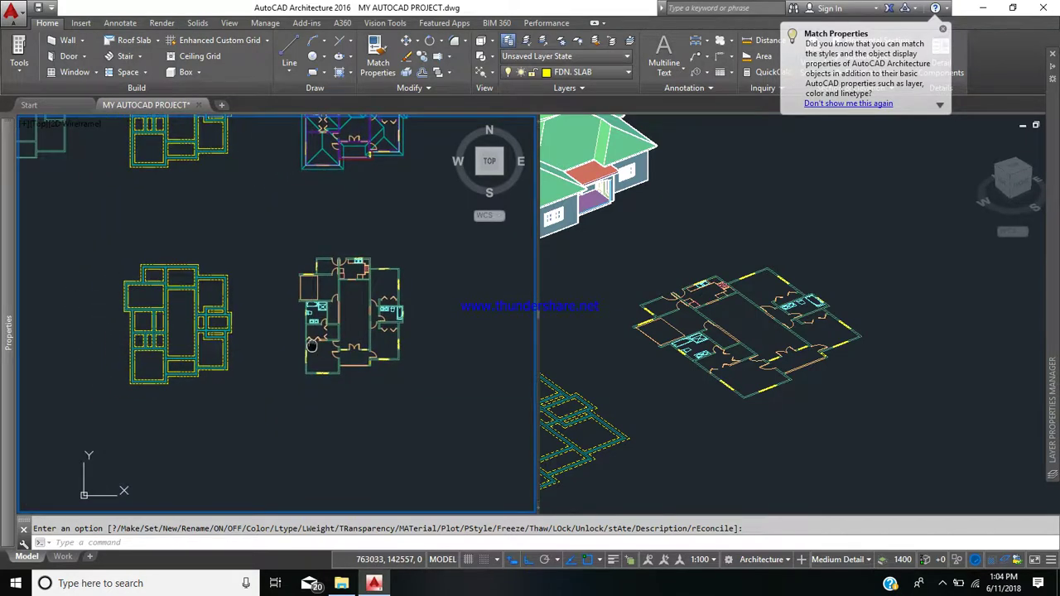
{"action": "left_click", "coordinate": [944, 585]}
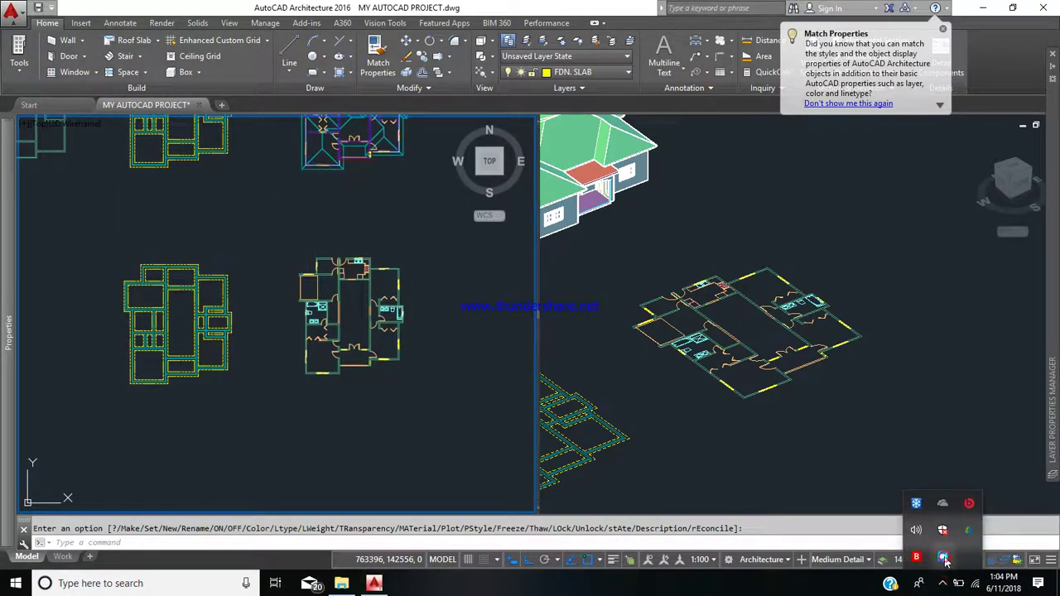
{"action": "right_click", "coordinate": [944, 559]}
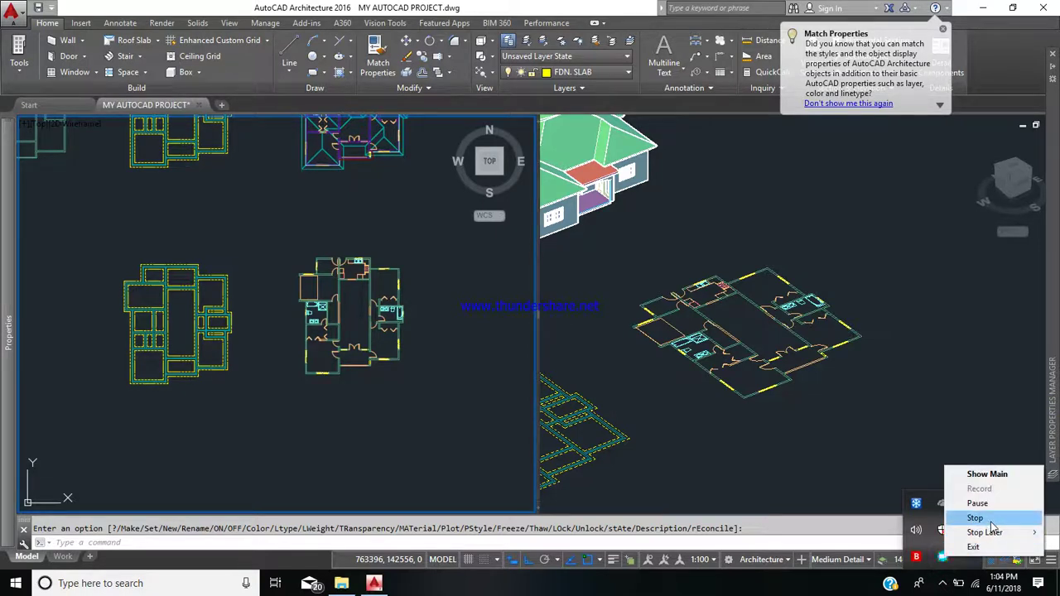